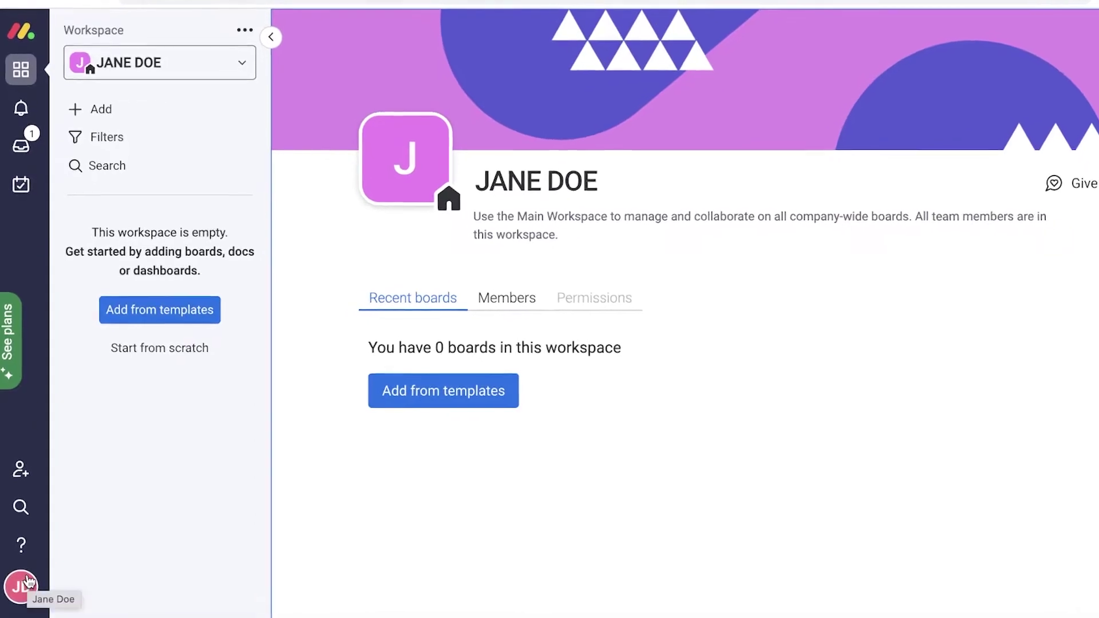
# Open and close the account menu, then collapse and re-expand the workspace sidebar.
pyautogui.click(23, 590)
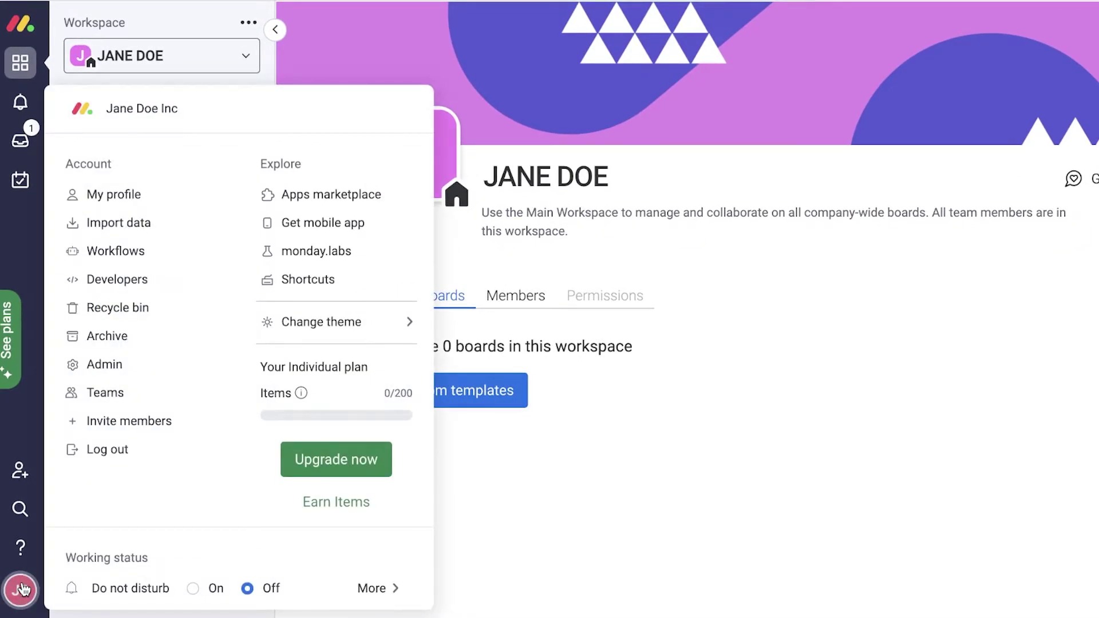
pyautogui.click(535, 505)
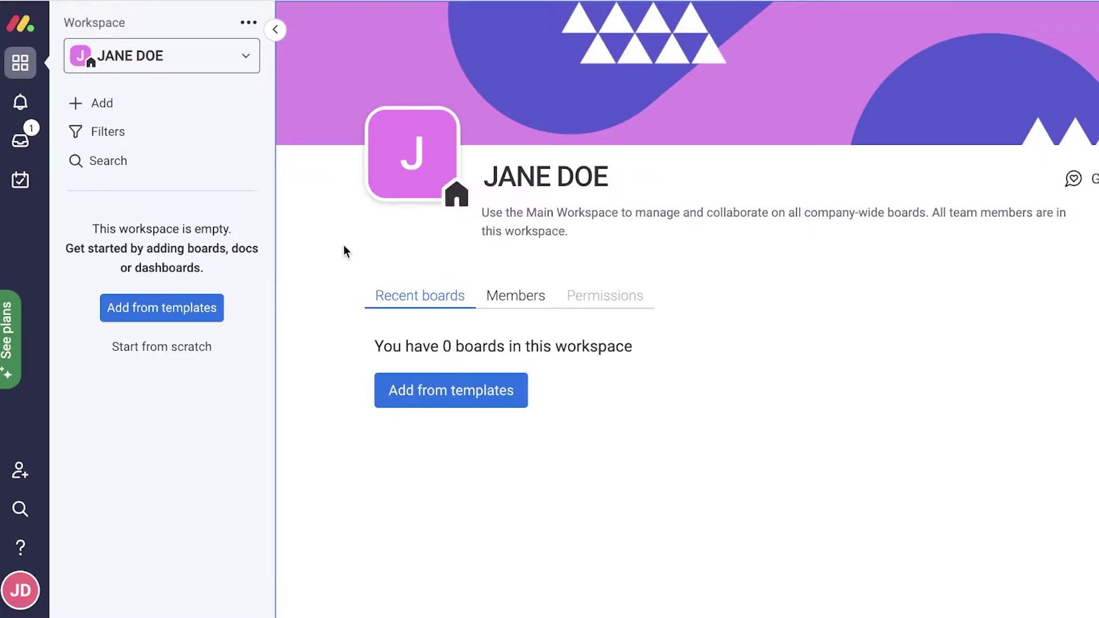
pyautogui.click(275, 30)
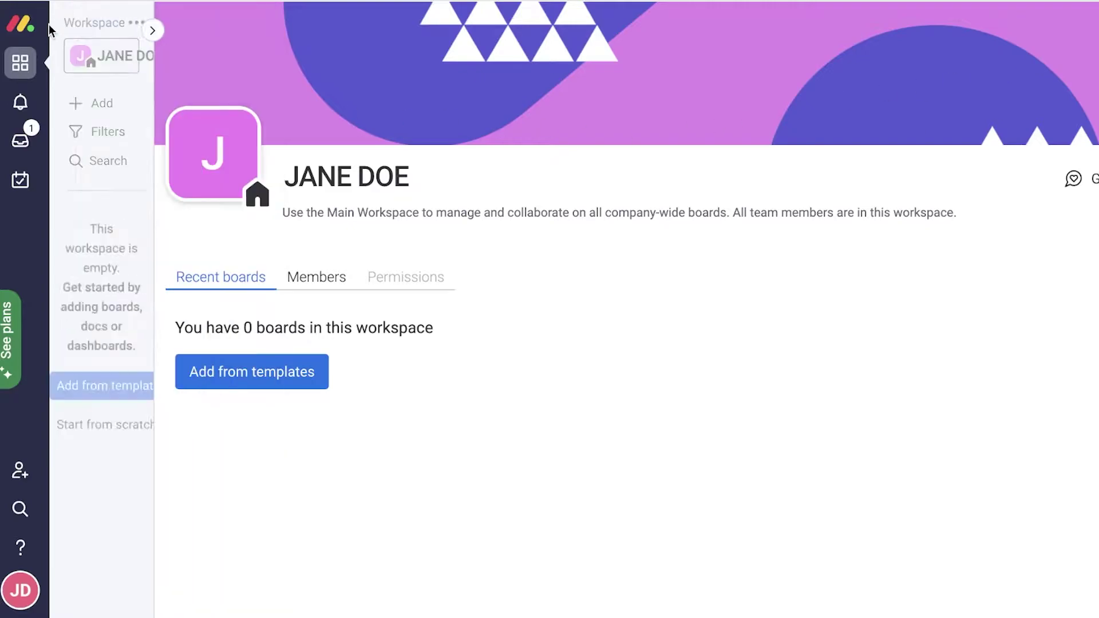
pyautogui.click(73, 30)
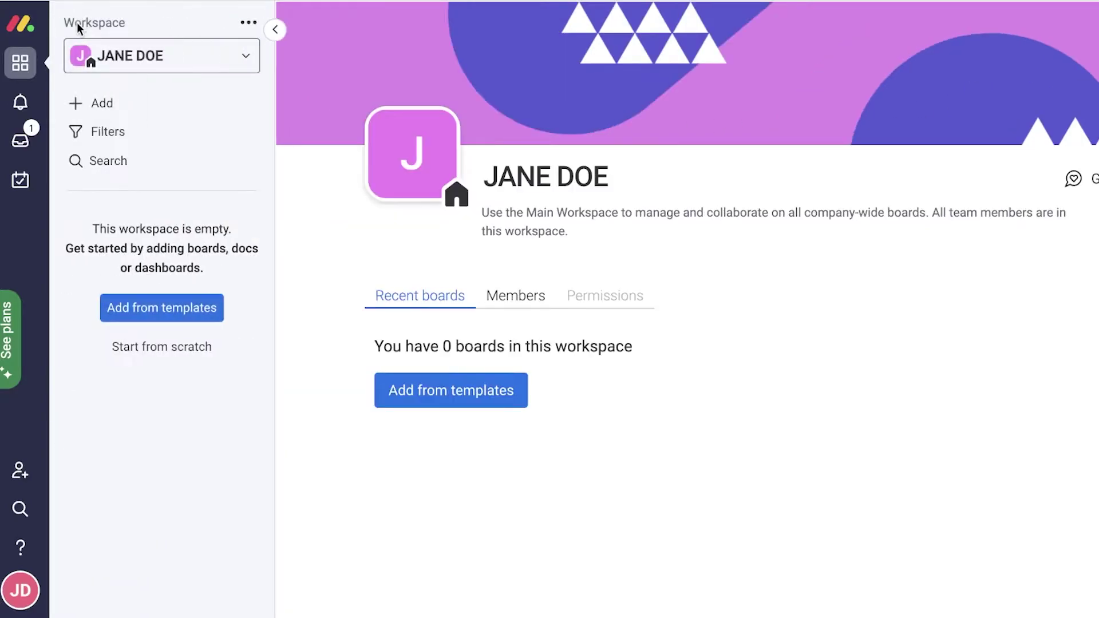
# Open and close the workspace list and the current workspace's options menu.
pyautogui.click(127, 55)
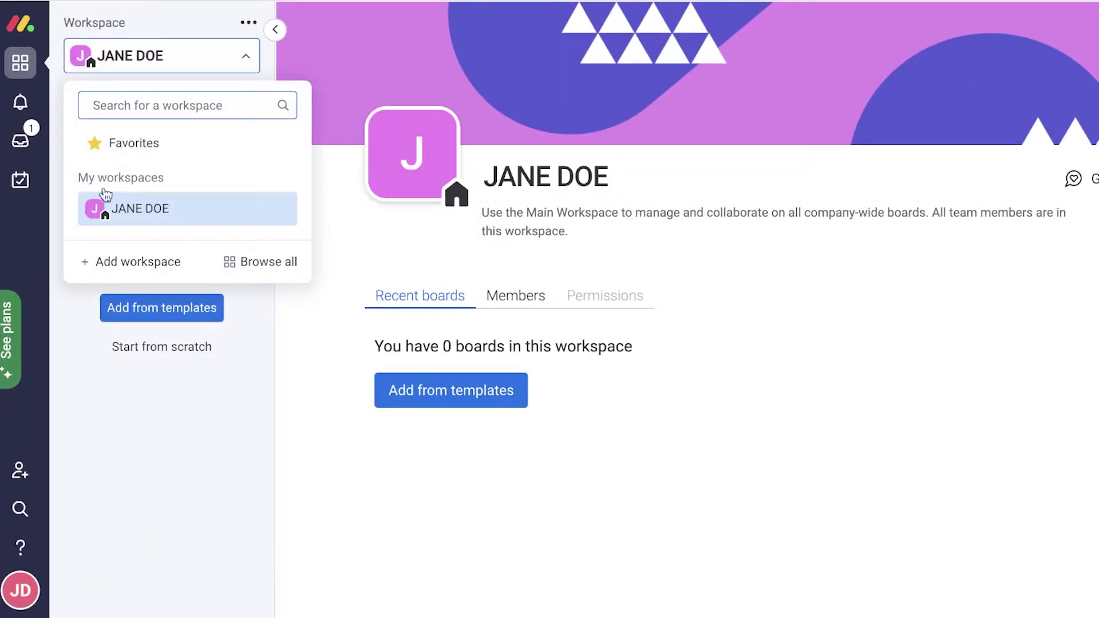
pyautogui.click(109, 213)
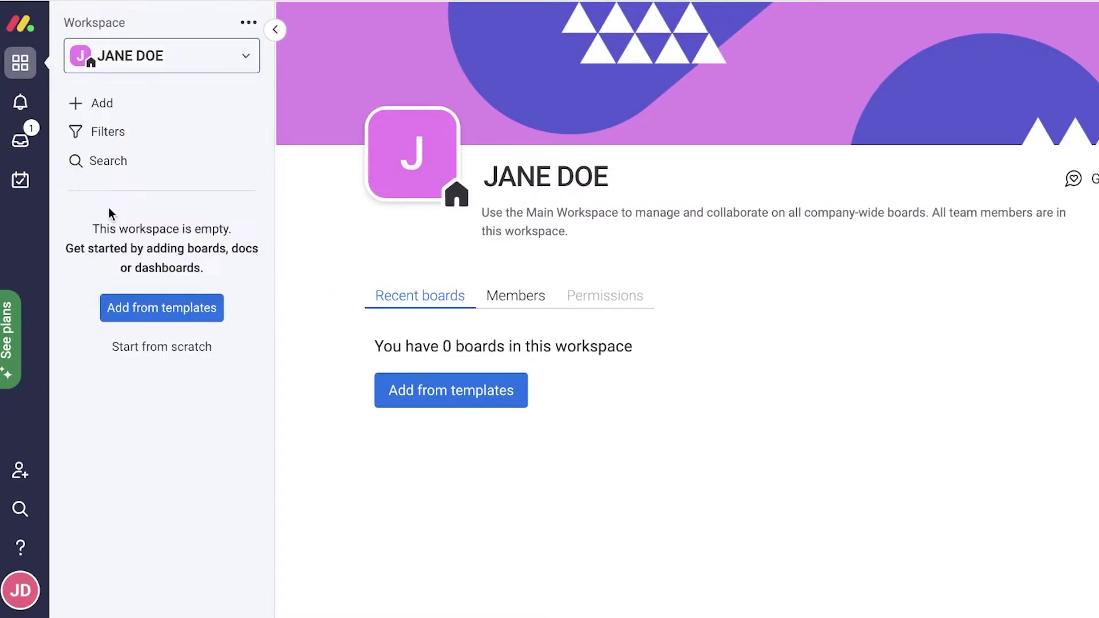
pyautogui.click(248, 22)
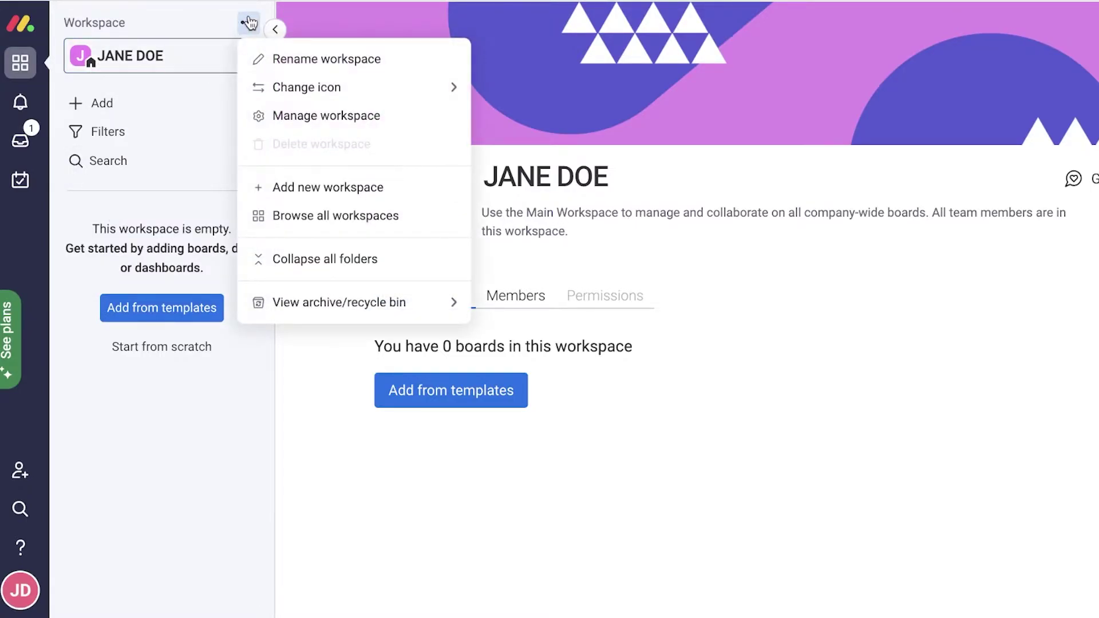
pyautogui.moveTo(261, 141)
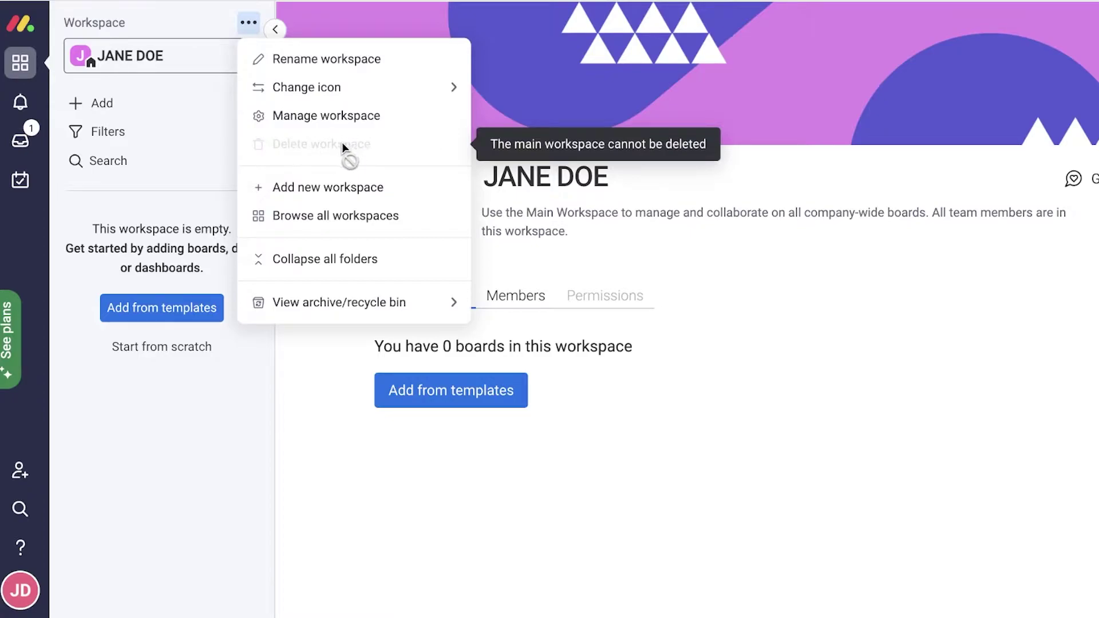
pyautogui.click(754, 338)
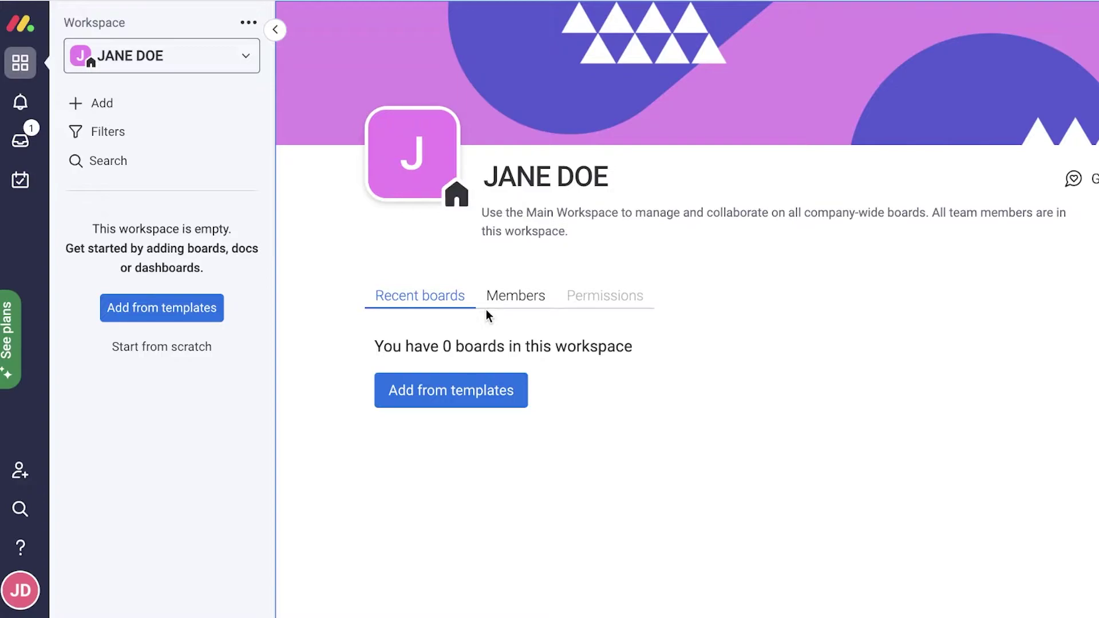
# Create a new workspace named 'ChillyChow' with Open privacy.
pyautogui.click(160, 64)
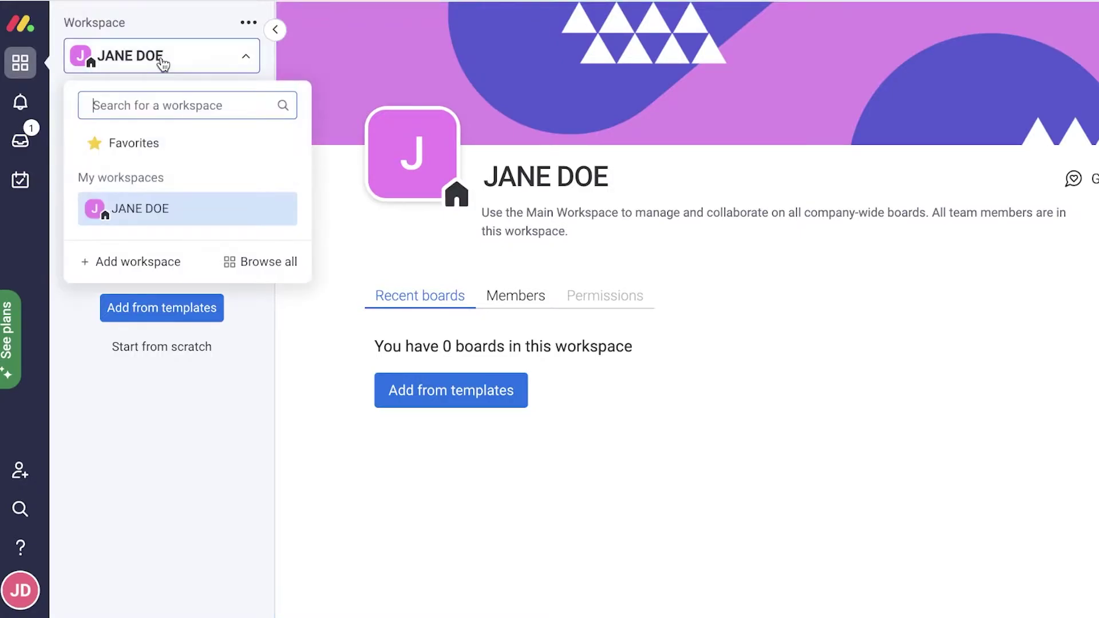
pyautogui.click(135, 255)
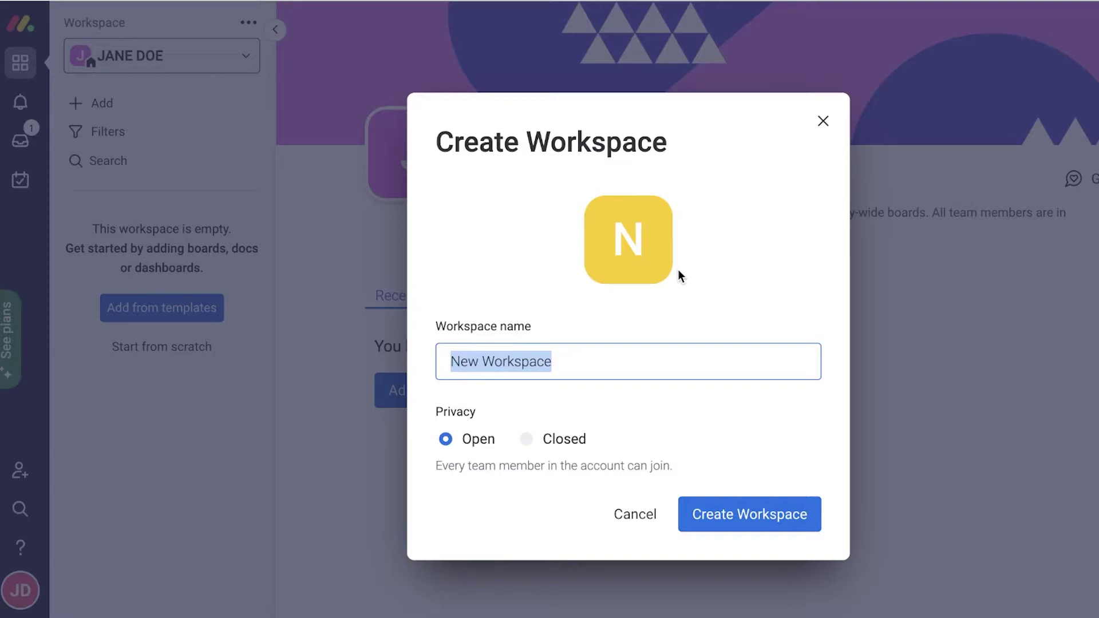
pyautogui.write('ChillyChow')
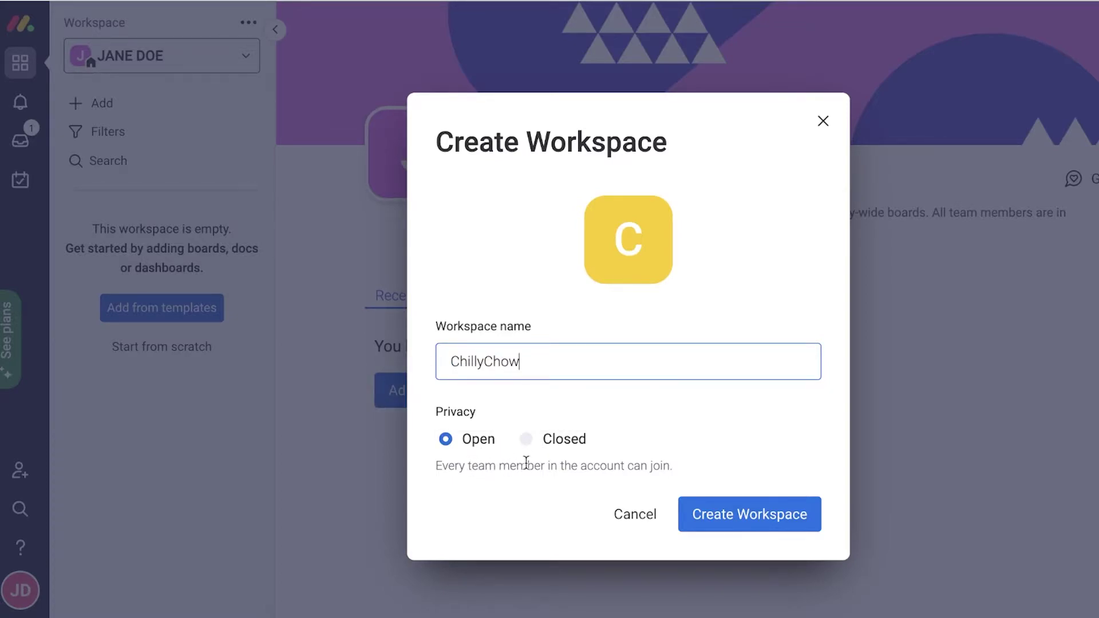
pyautogui.moveTo(541, 445)
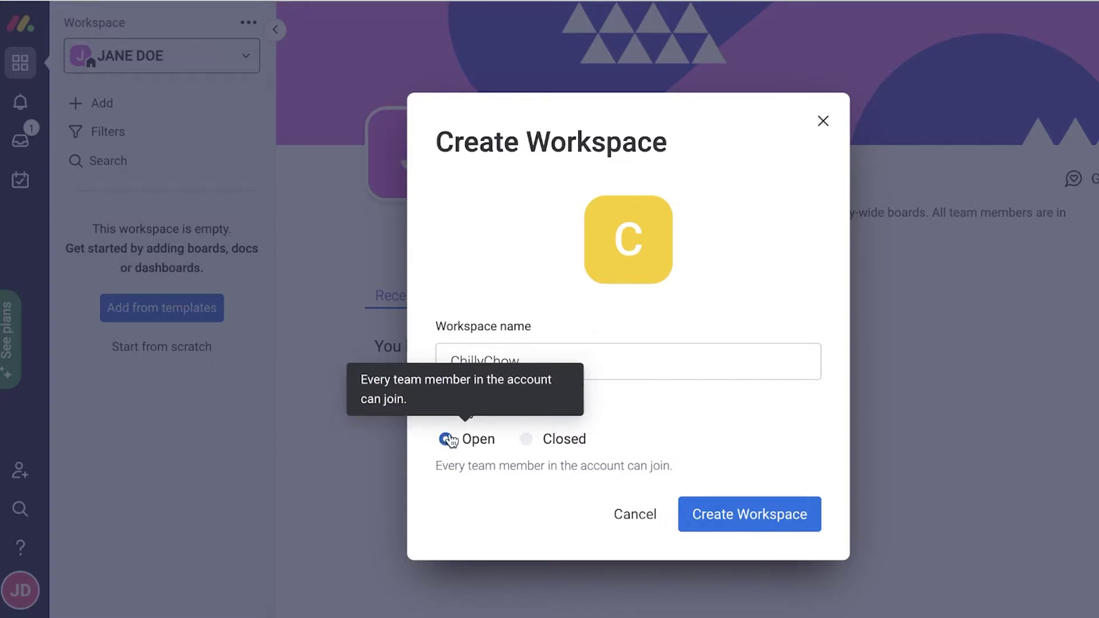
pyautogui.click(798, 517)
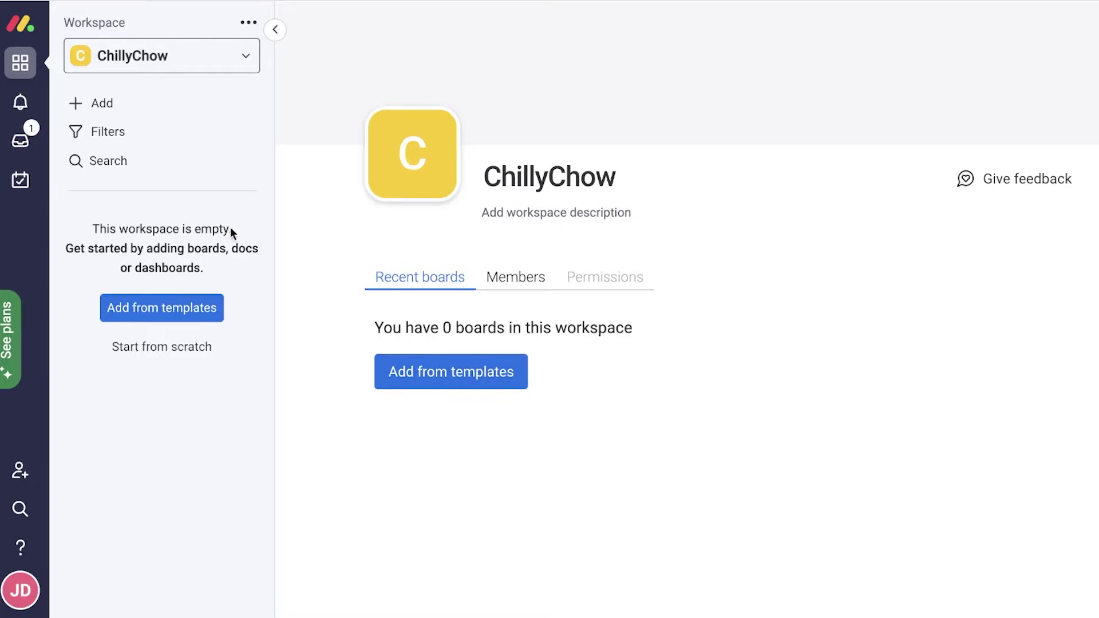
# Create a new board named 'Finance' in the ChillyChow workspace.
pyautogui.click(80, 116)
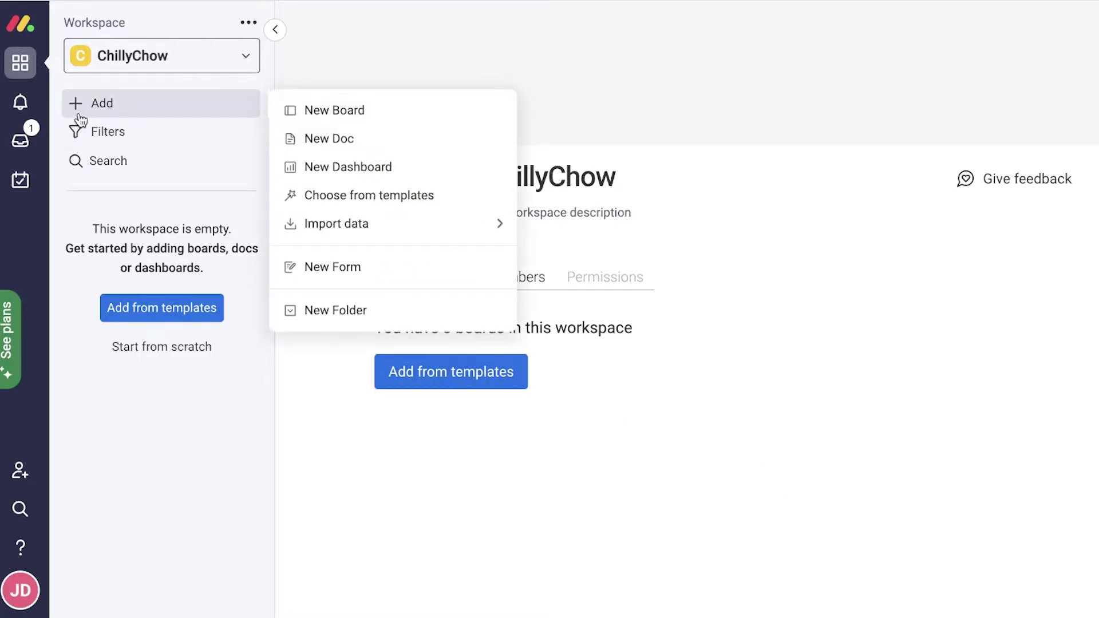
pyautogui.click(291, 113)
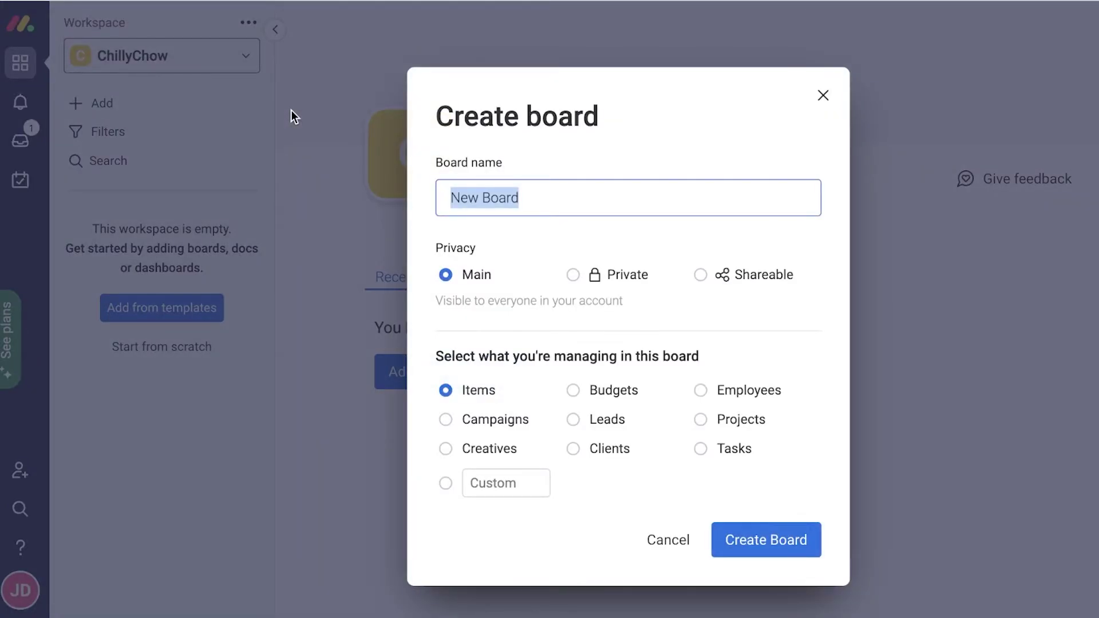
pyautogui.write('Finance')
pyautogui.press('Return')
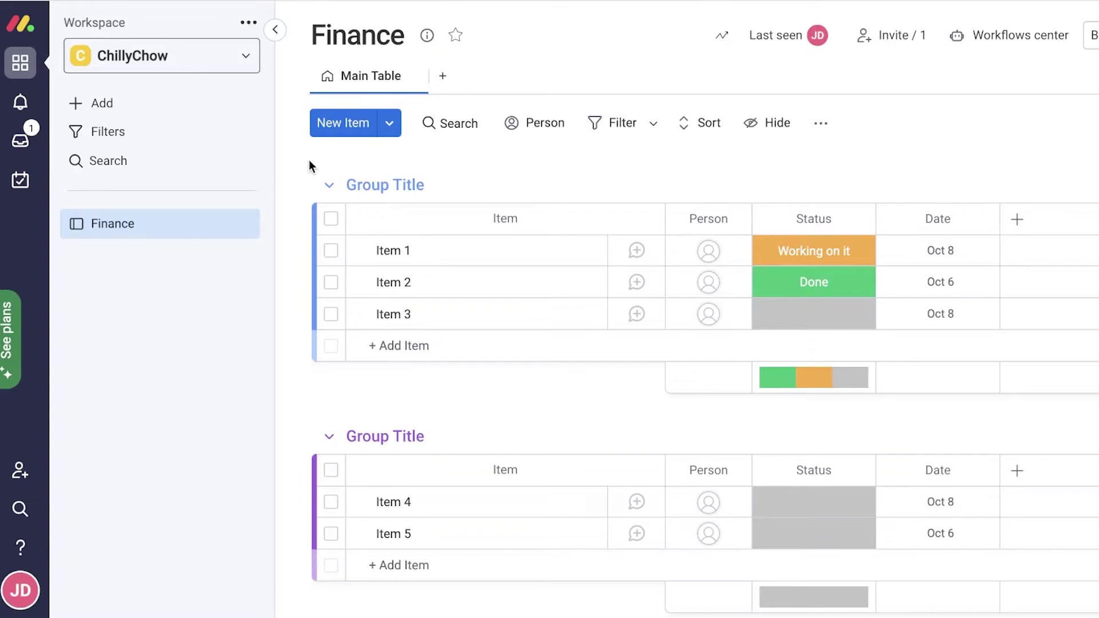
# Collapse both groups of the Finance board and glance at the board options.
pyautogui.click(330, 185)
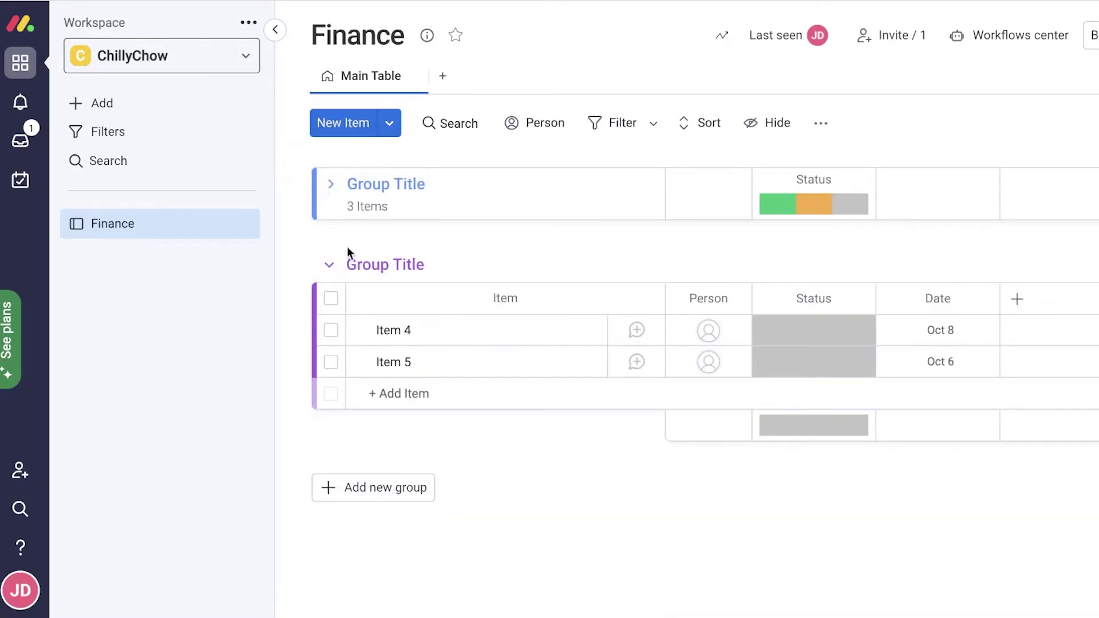
pyautogui.click(329, 265)
pyautogui.click(240, 224)
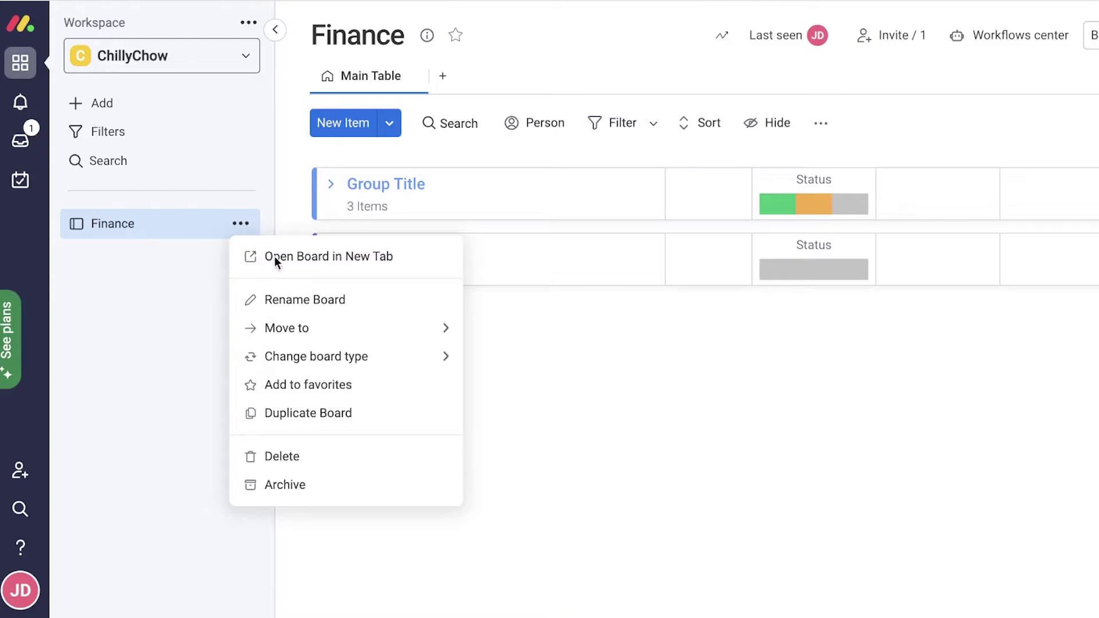
pyautogui.moveTo(451, 325)
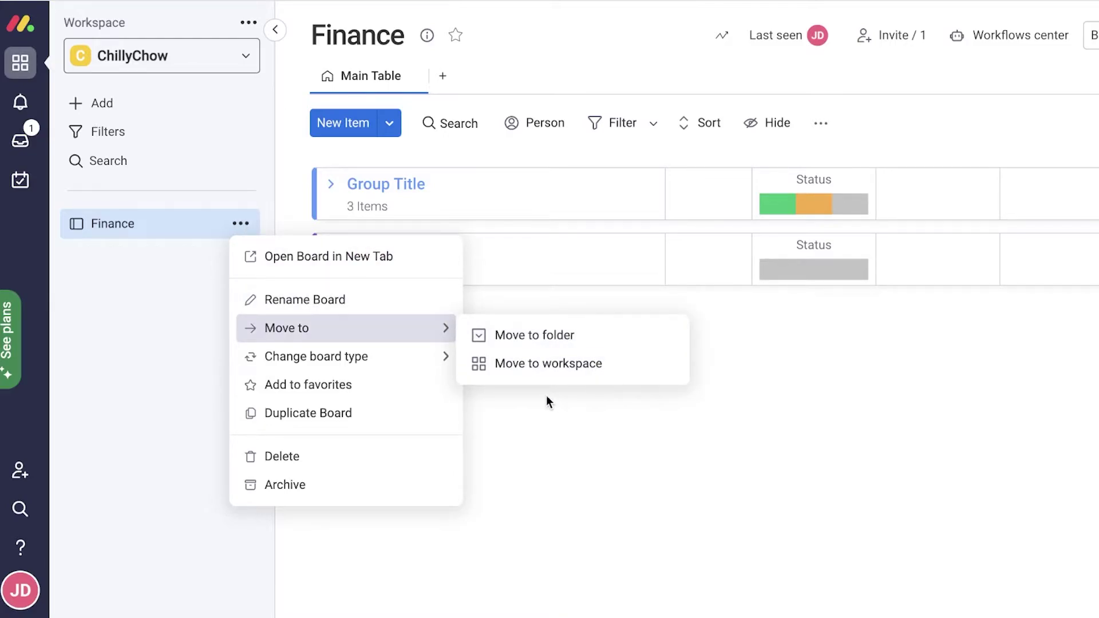
pyautogui.click(94, 277)
# Check the workspace list, then bring up the ChillyChow workspace options.
pyautogui.click(170, 62)
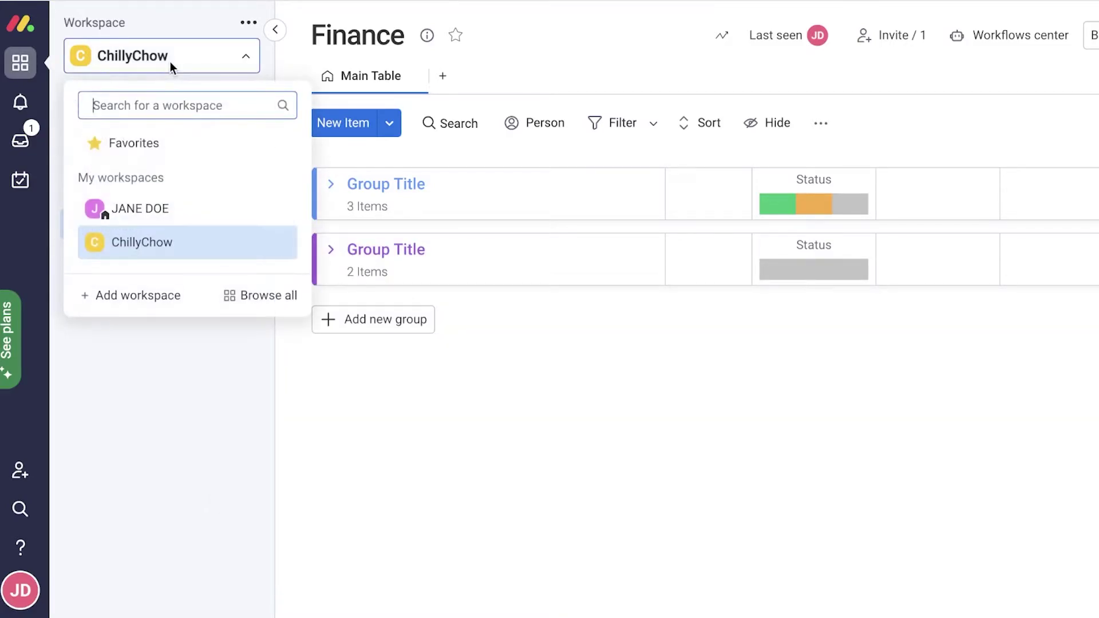
pyautogui.click(136, 253)
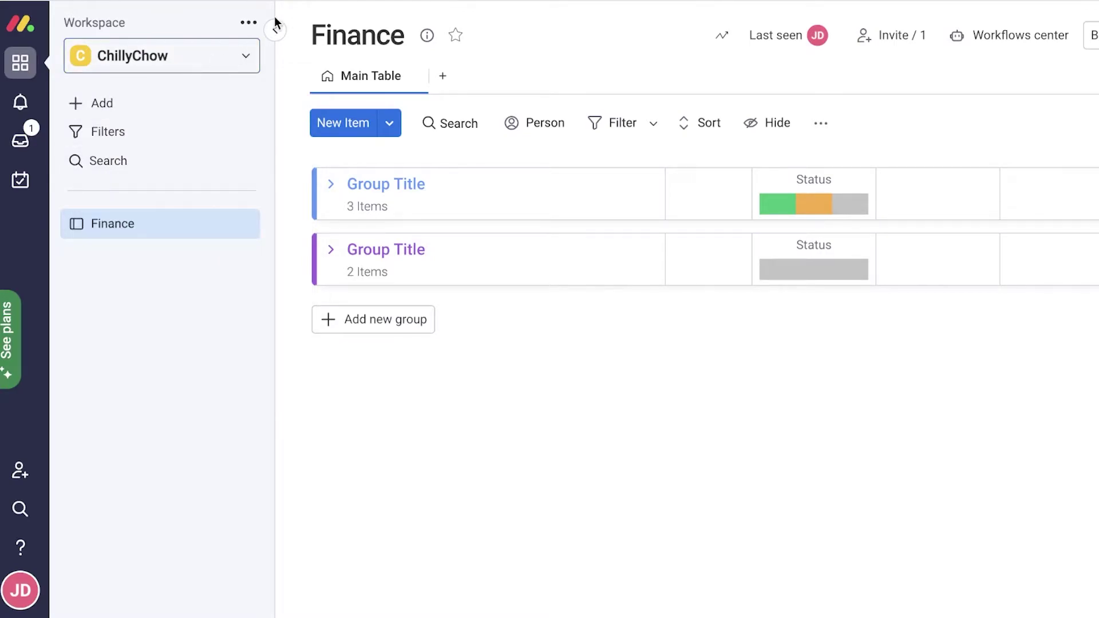
pyautogui.click(247, 26)
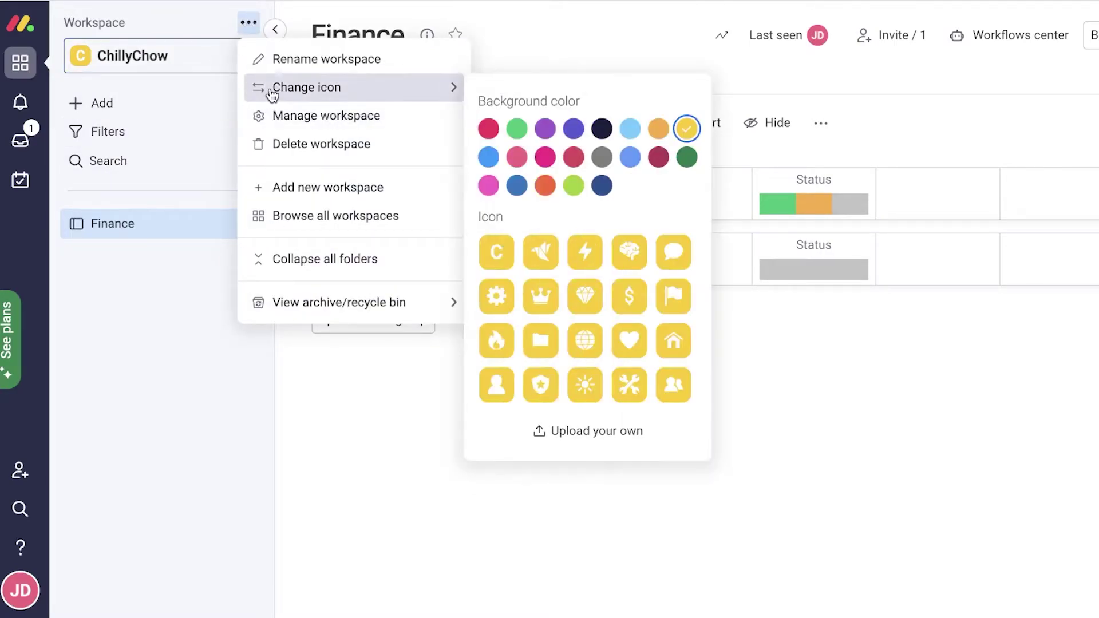
# Make the ChillyChow workspace icon background red and show the available workspaces.
pyautogui.moveTo(282, 89)
pyautogui.click(545, 128)
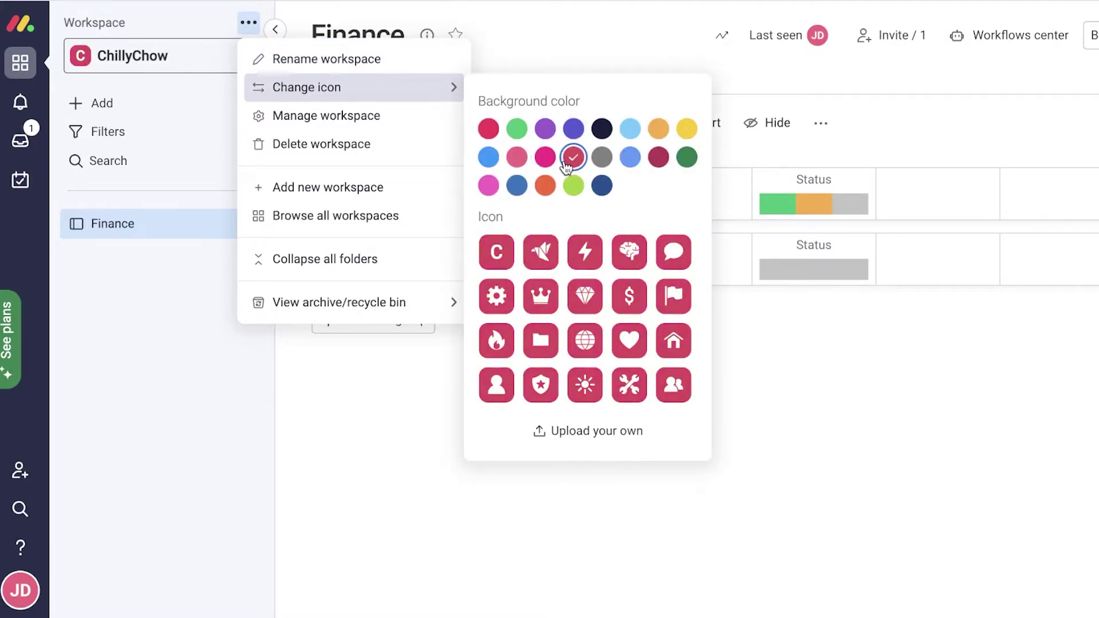
pyautogui.click(489, 130)
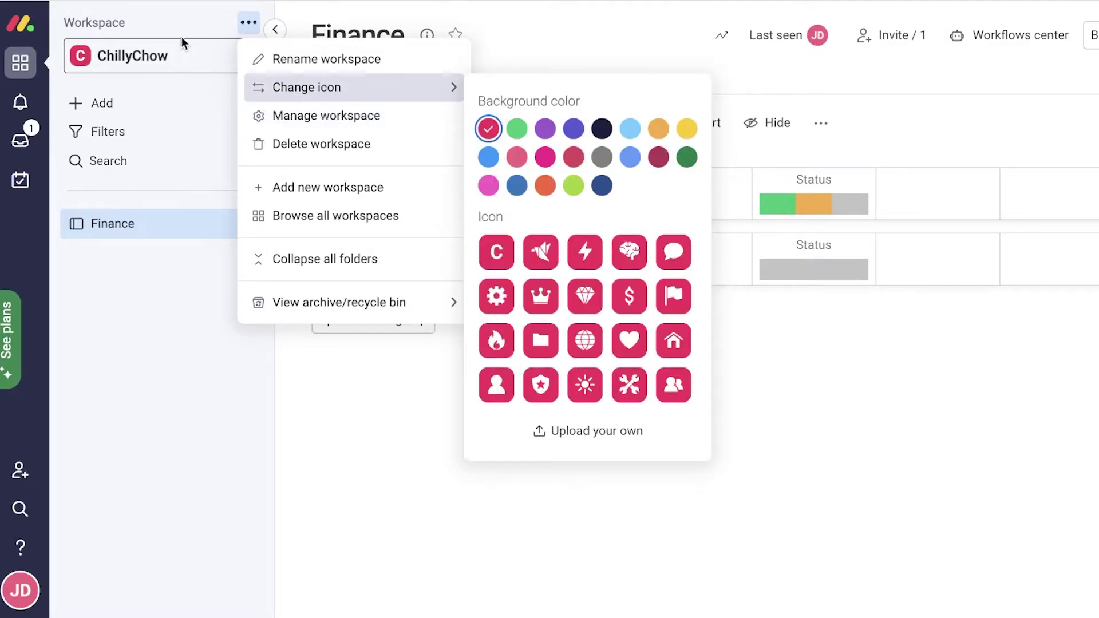
pyautogui.click(302, 216)
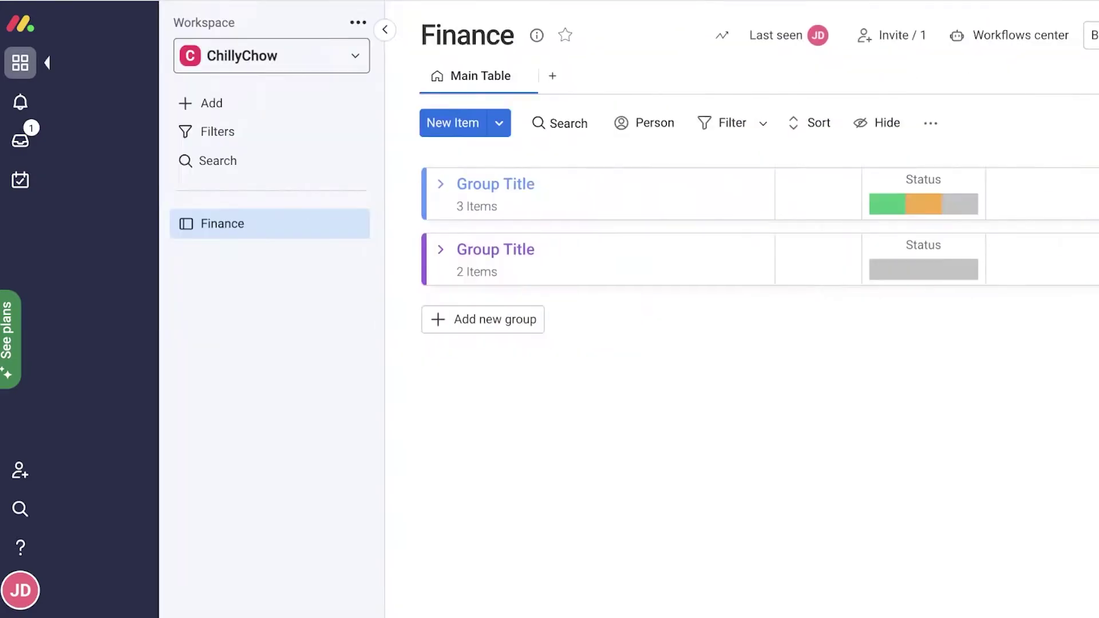
pyautogui.click(243, 60)
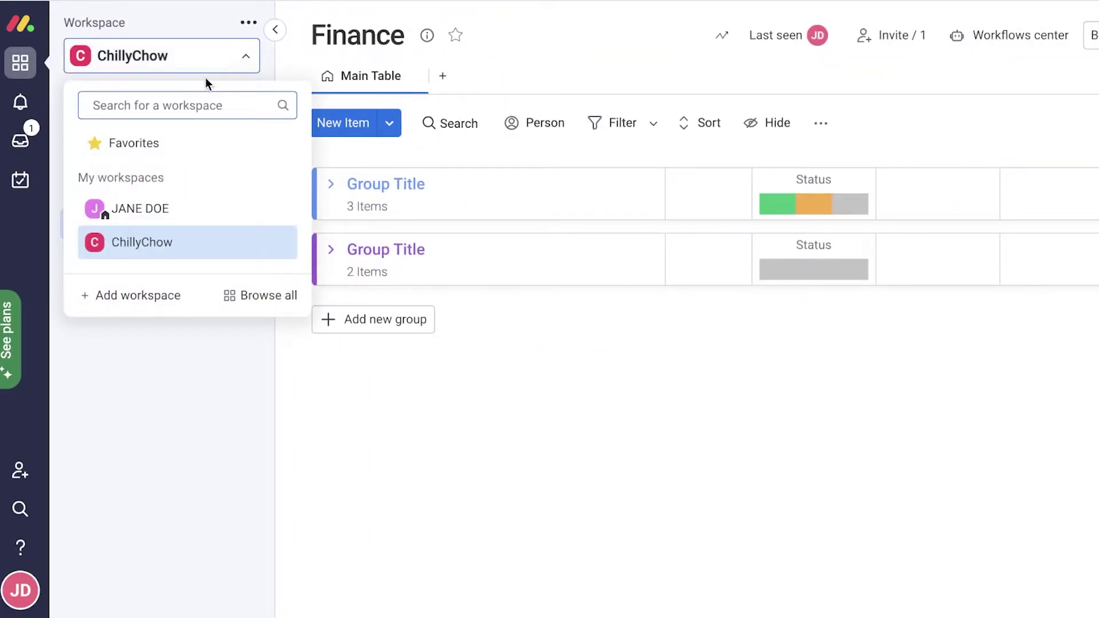
# Open the ChillyChow workspace management page at its Members section.
pyautogui.click(248, 23)
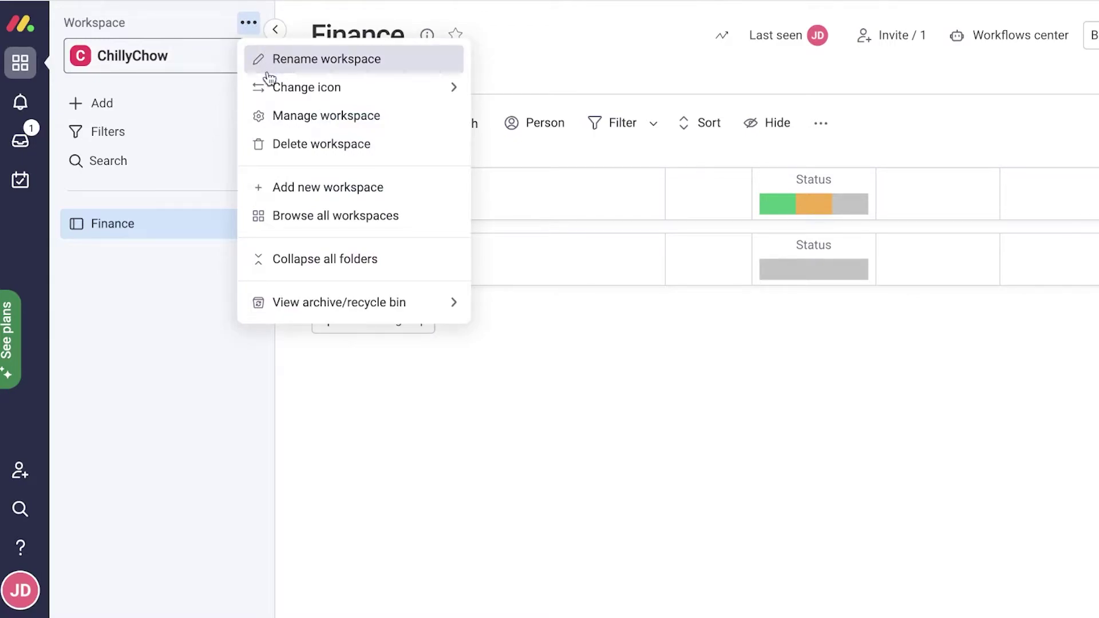
pyautogui.click(263, 113)
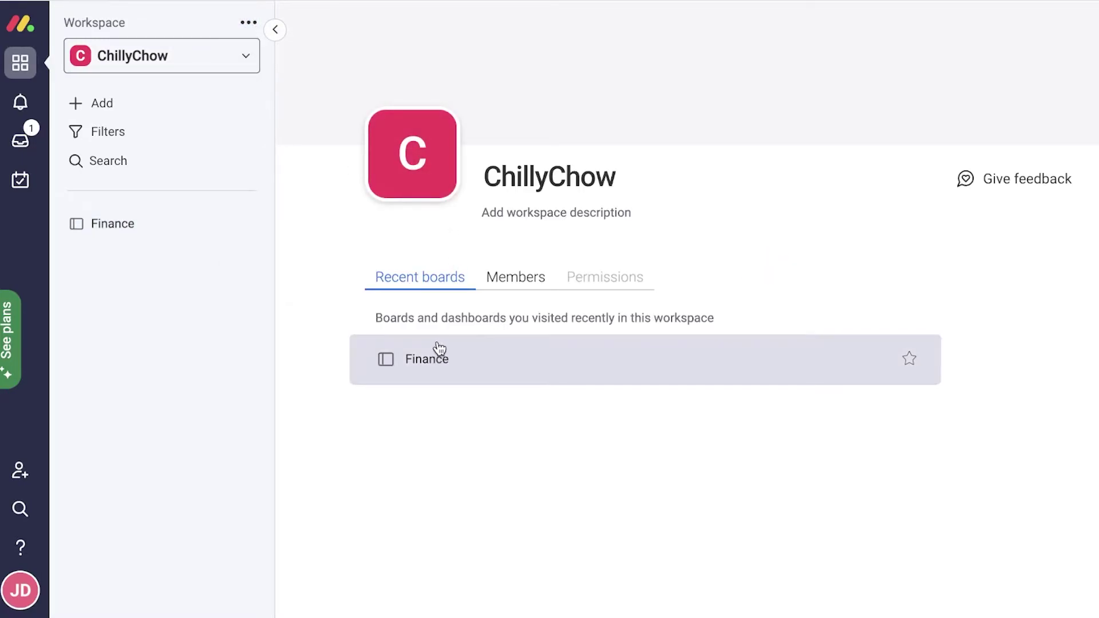
pyautogui.click(515, 277)
# Add the account-wide team as workspace members, then return to the Finance board.
pyautogui.click(520, 355)
pyautogui.hotkey('ctrl', 'v')
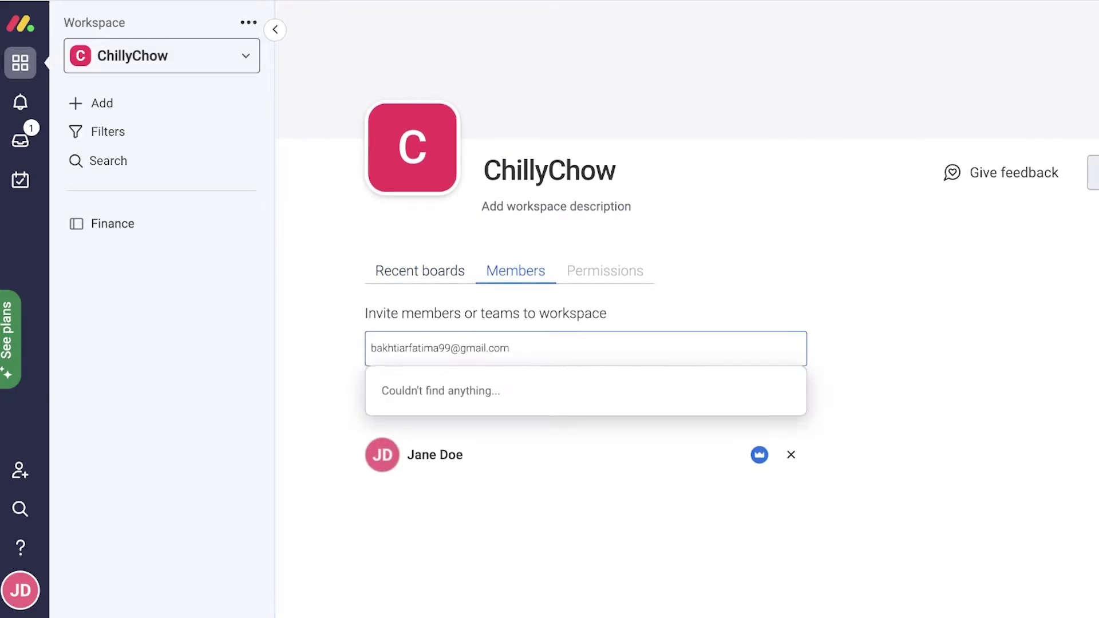
pyautogui.click(794, 314)
pyautogui.tripleClick(618, 331)
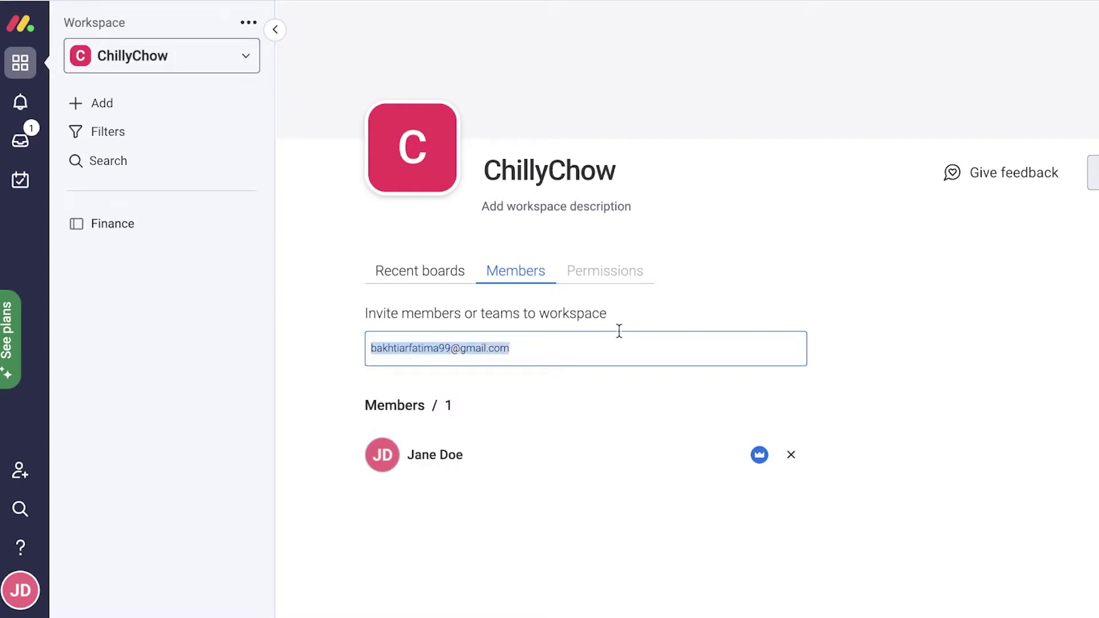
pyautogui.press('BackSpace')
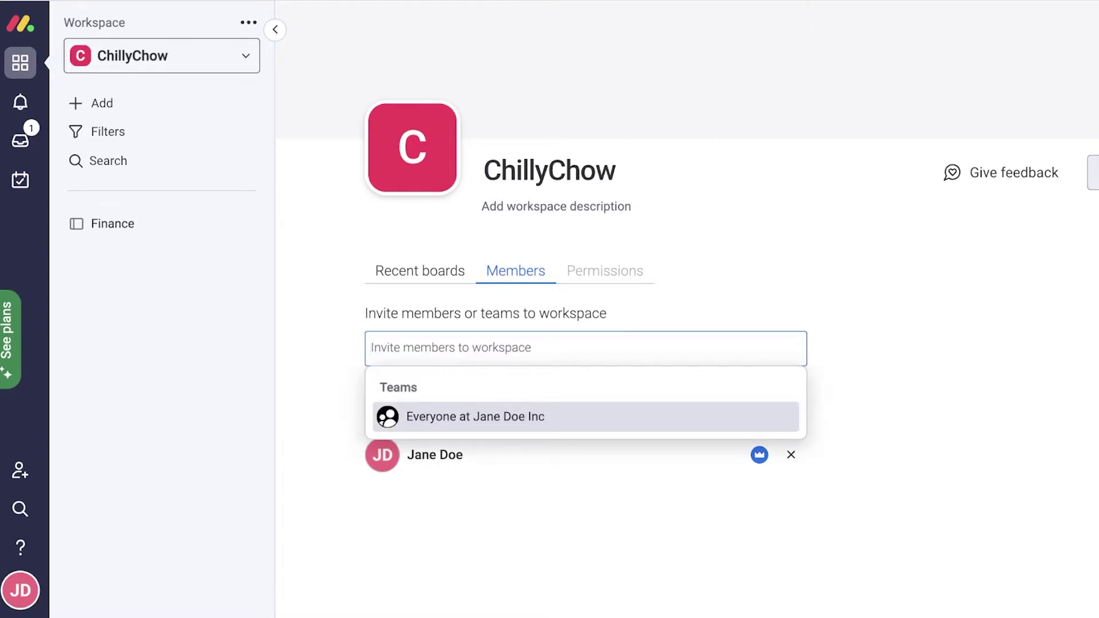
pyautogui.click(499, 416)
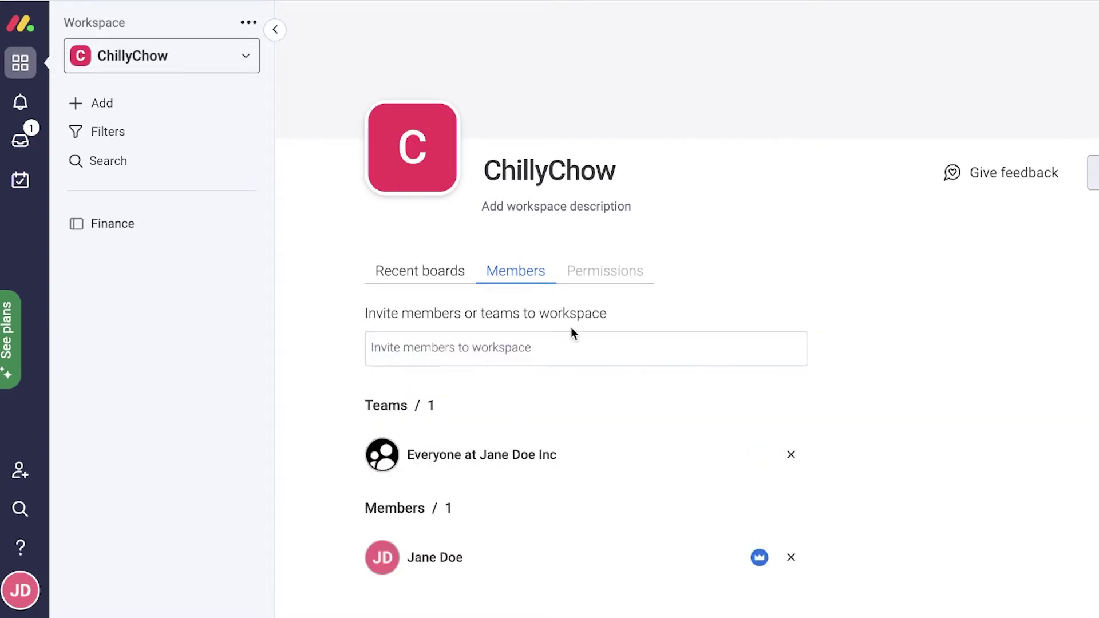
pyautogui.scroll(-2, 544, 332)
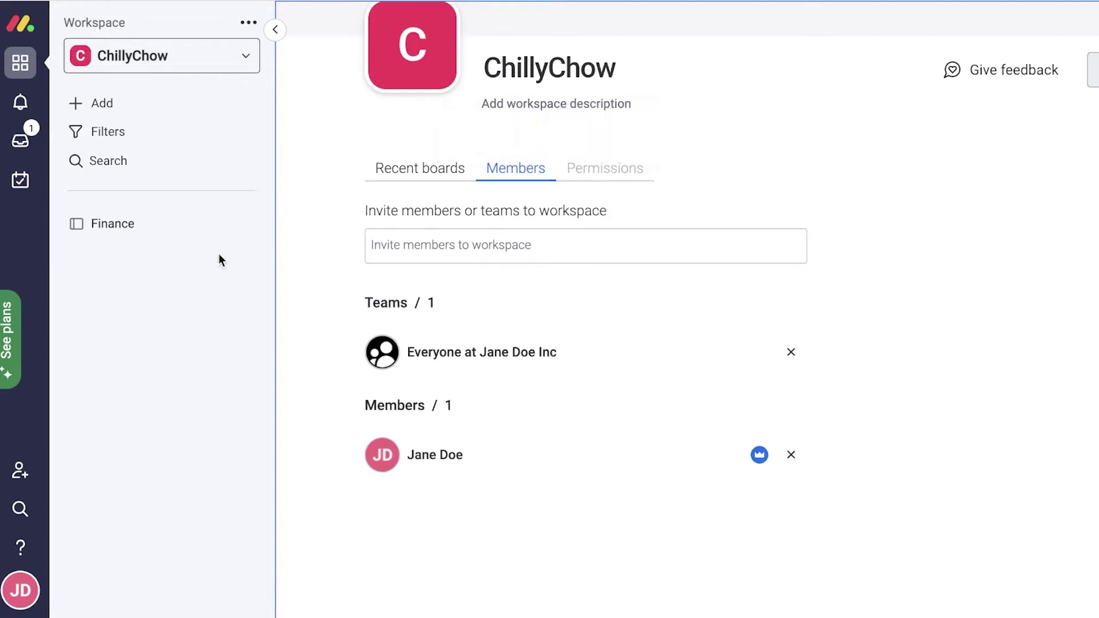
pyautogui.click(114, 224)
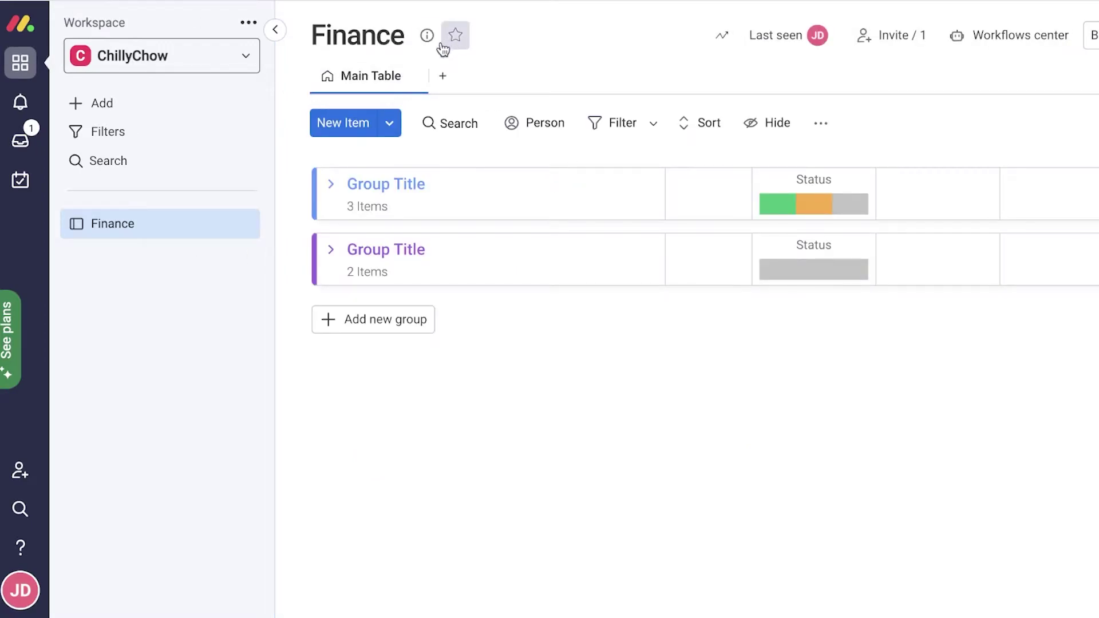
pyautogui.click(429, 35)
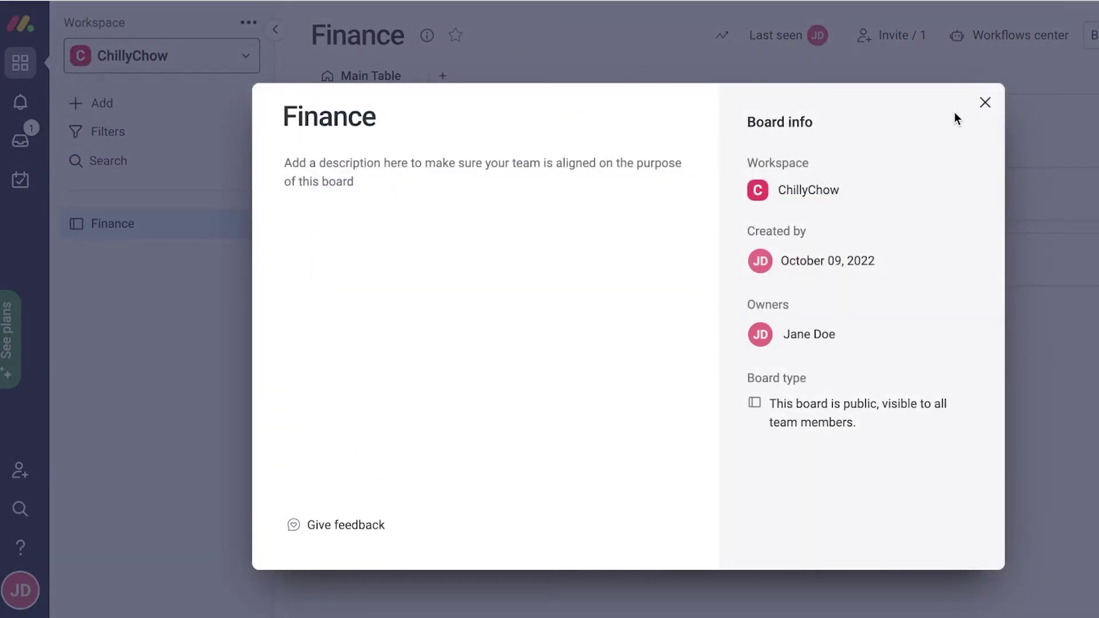
pyautogui.click(985, 103)
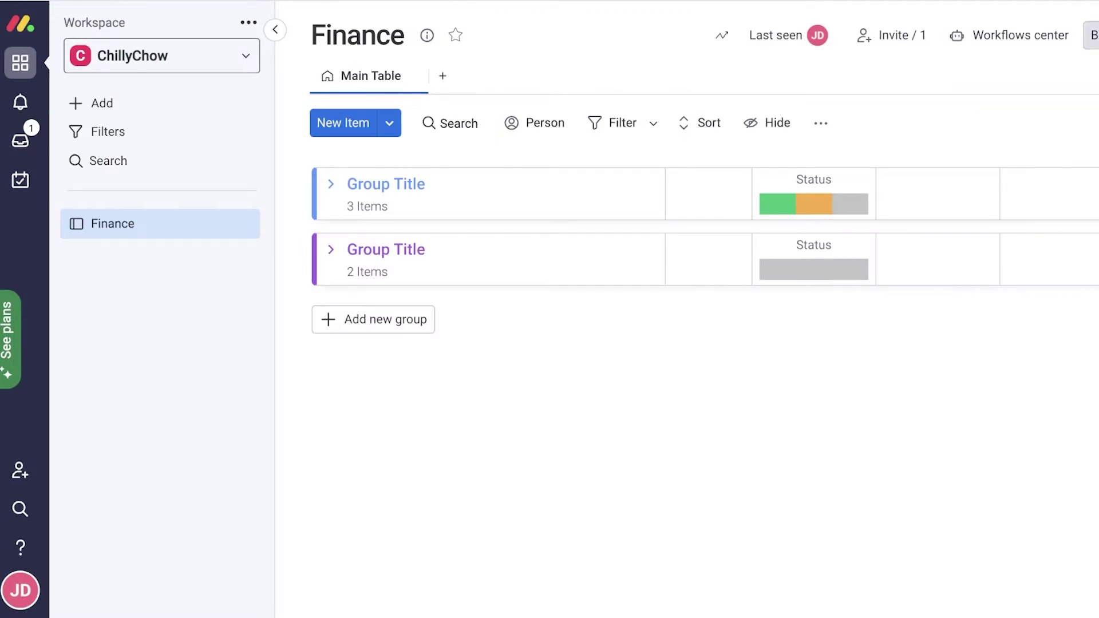
pyautogui.click(1092, 34)
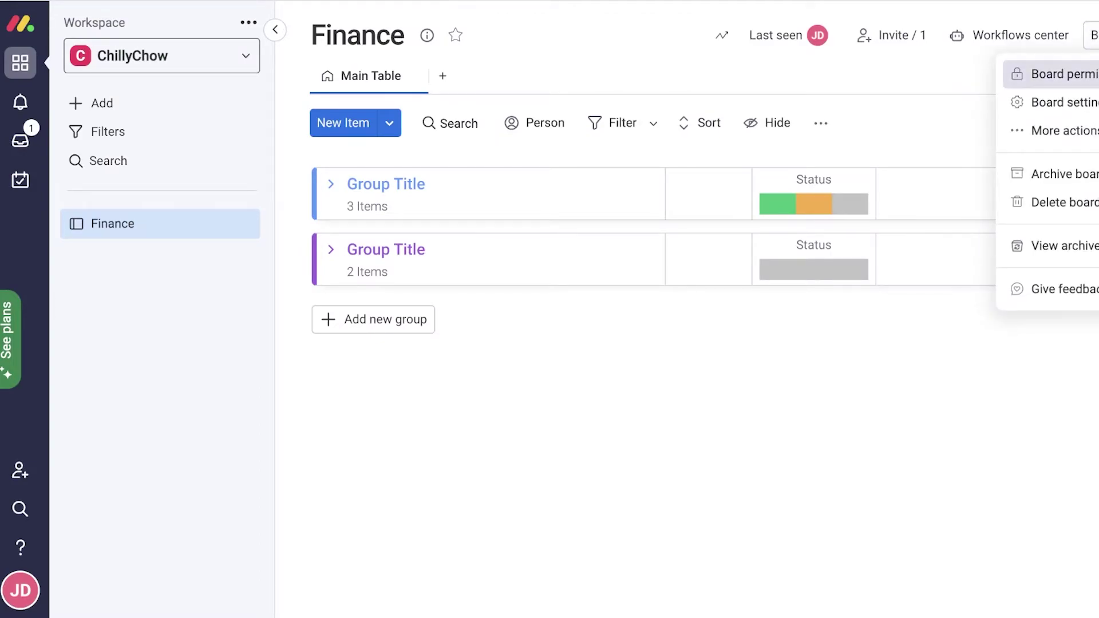
pyautogui.click(1053, 73)
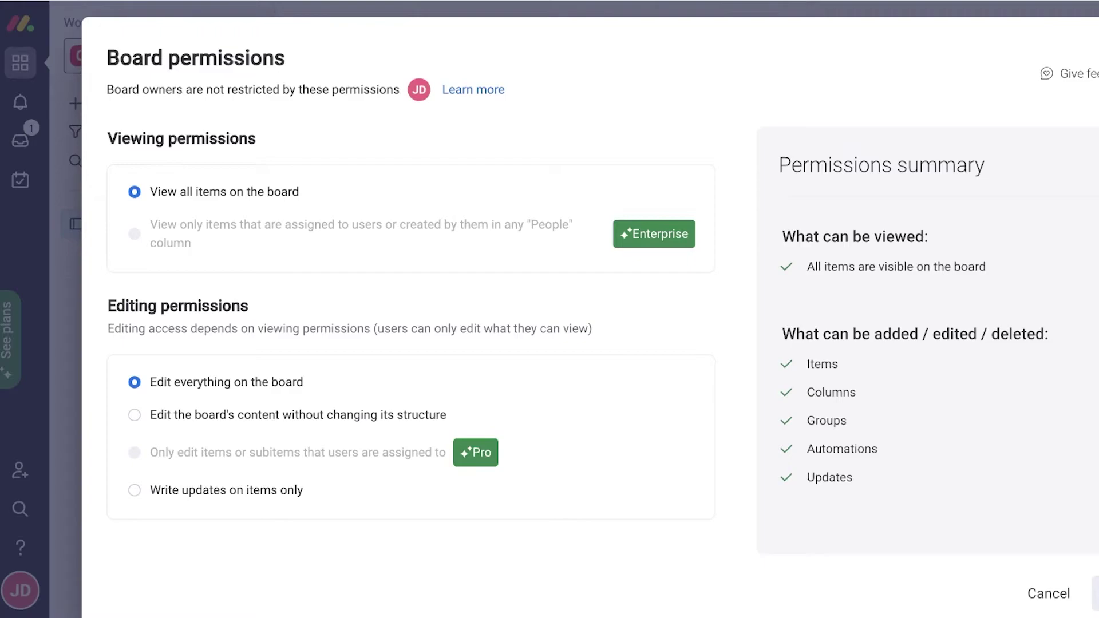
pyautogui.press('Escape')
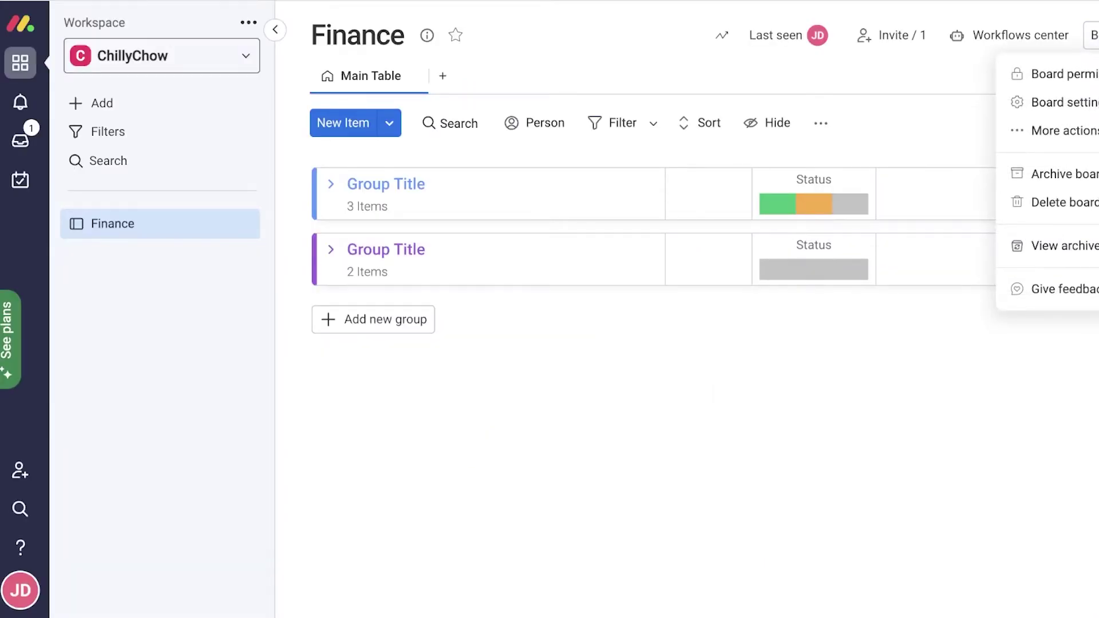
pyautogui.moveTo(1053, 102)
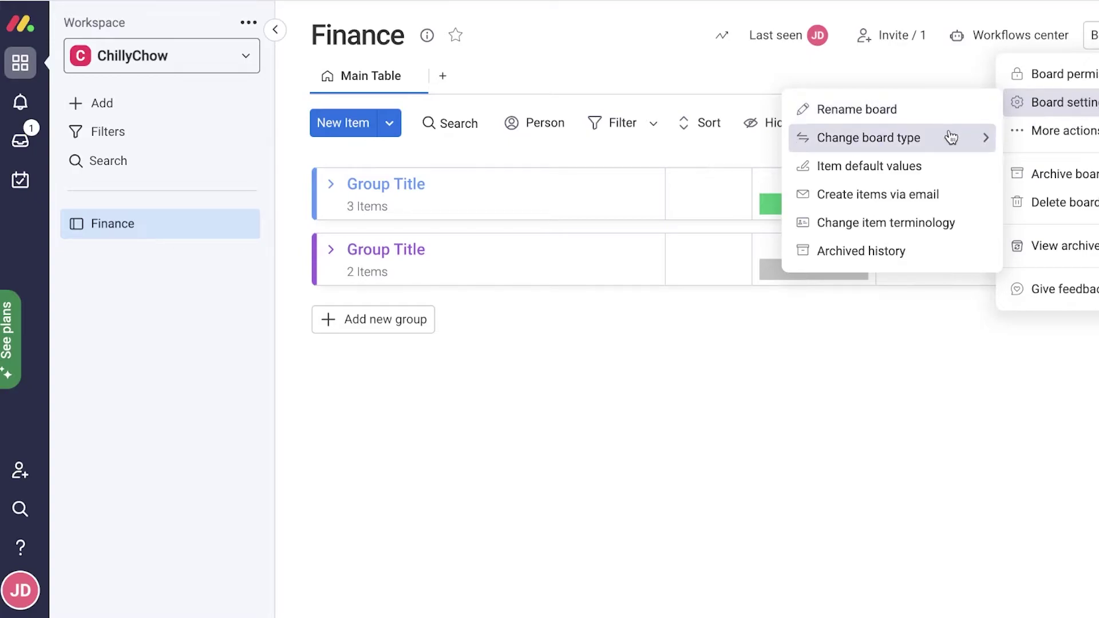
pyautogui.moveTo(954, 137)
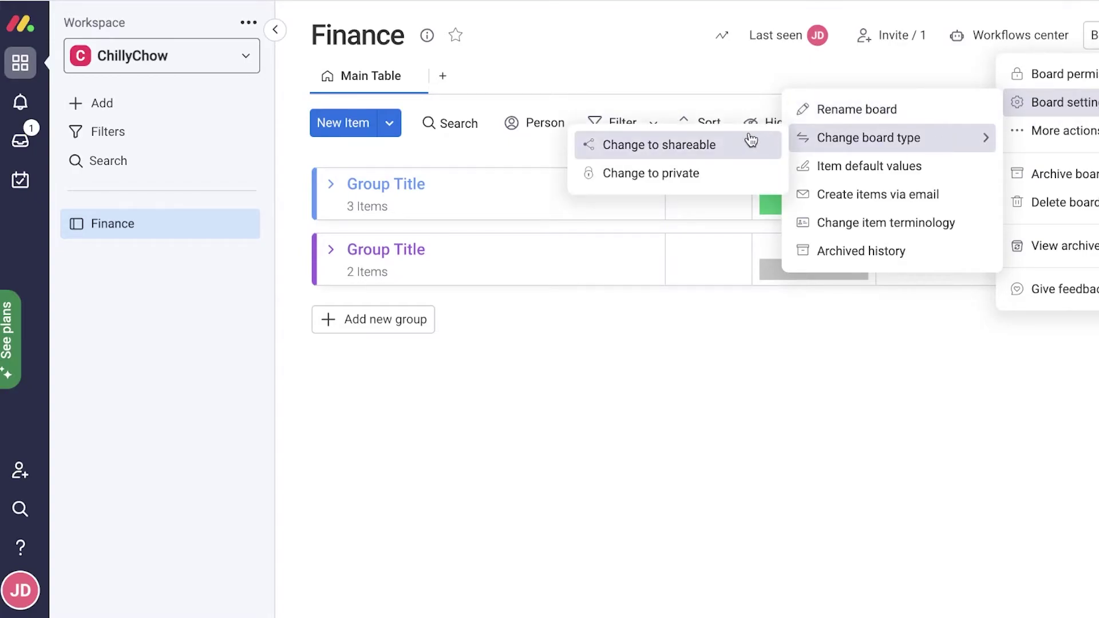
pyautogui.click(695, 173)
pyautogui.click(1085, 72)
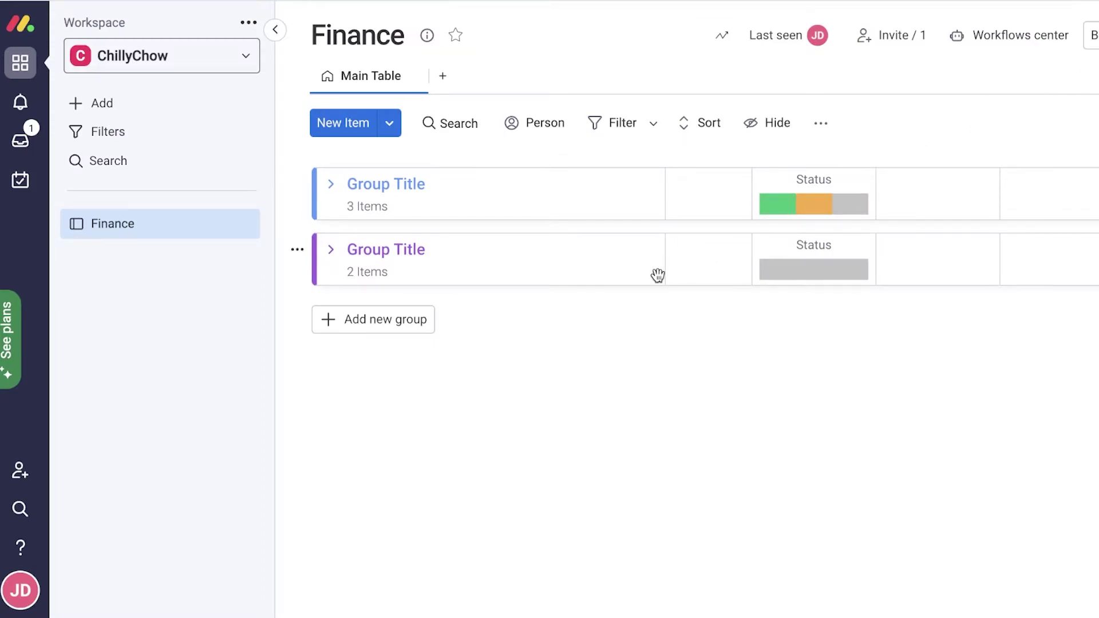
pyautogui.click(21, 107)
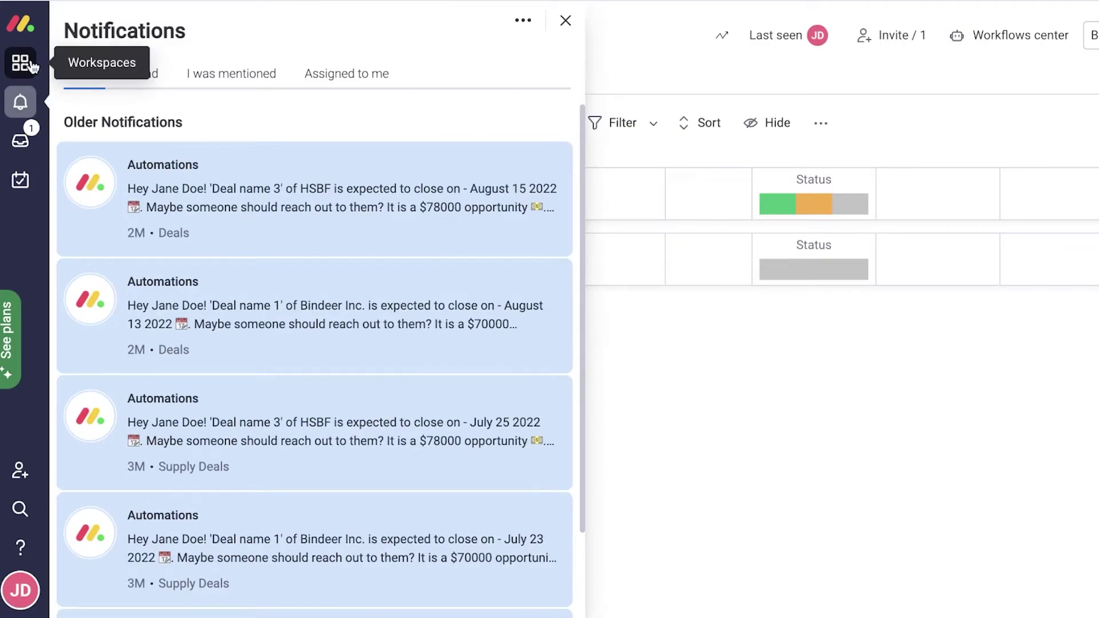
pyautogui.click(17, 139)
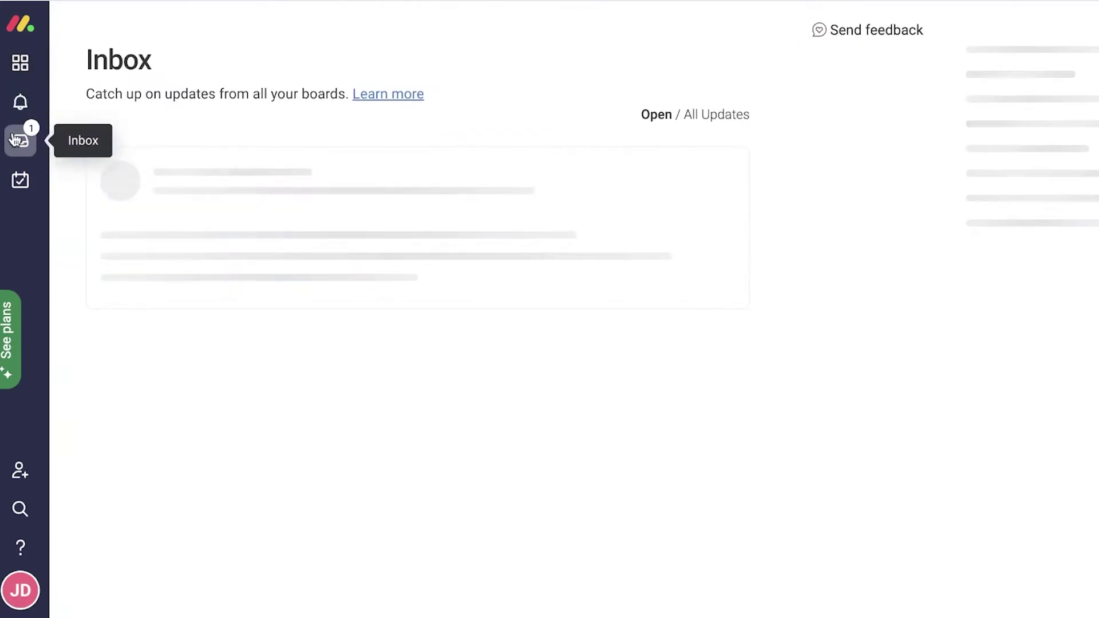
pyautogui.click(20, 179)
pyautogui.click(28, 72)
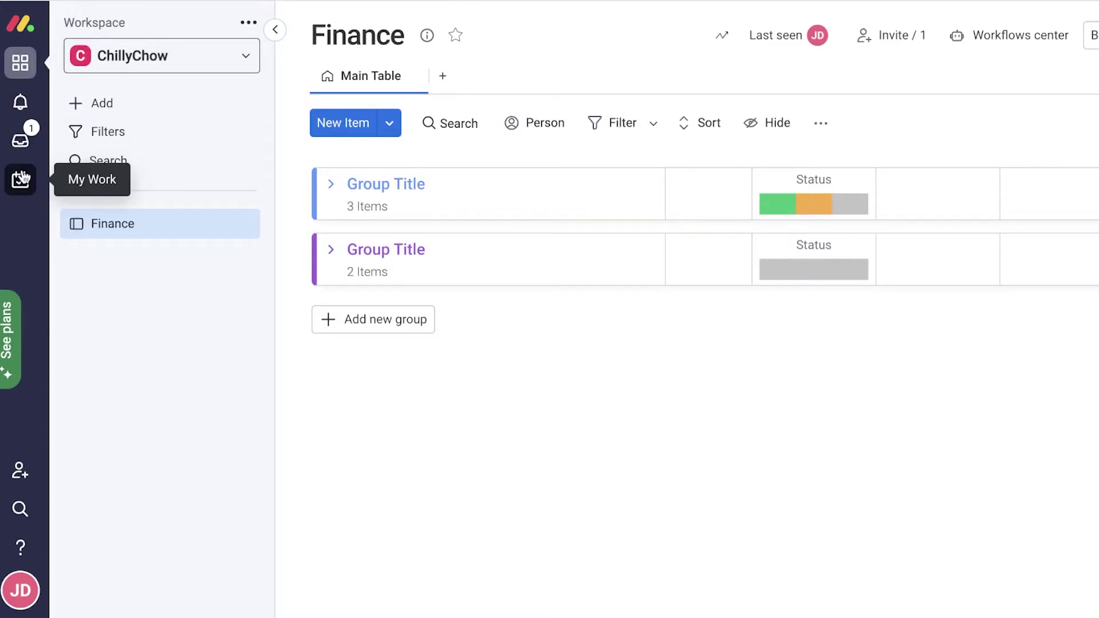
pyautogui.click(21, 179)
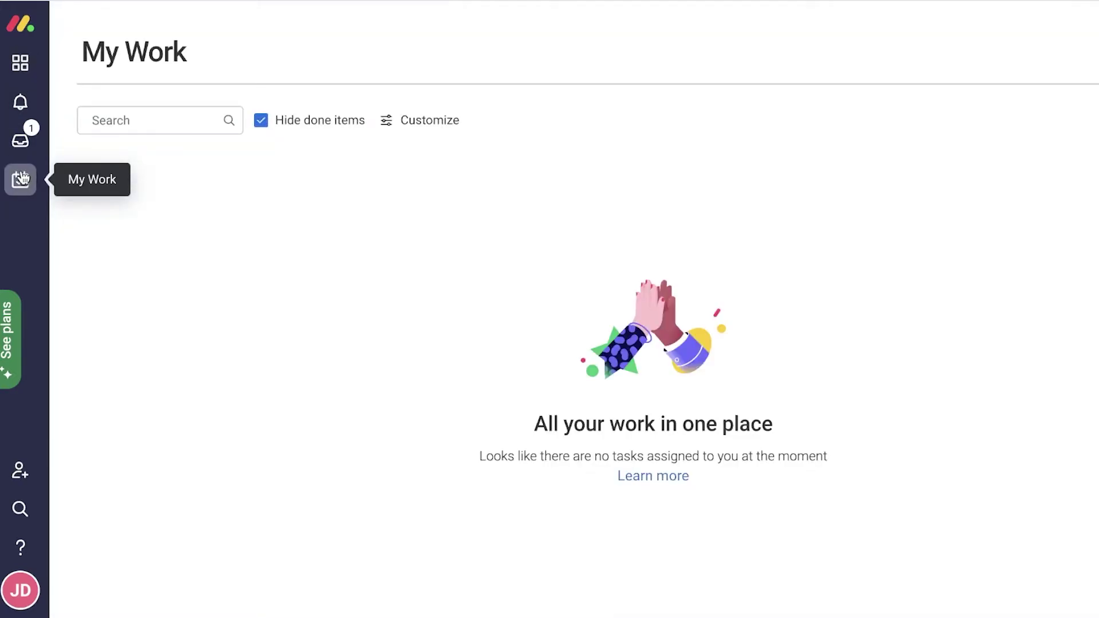
pyautogui.click(21, 63)
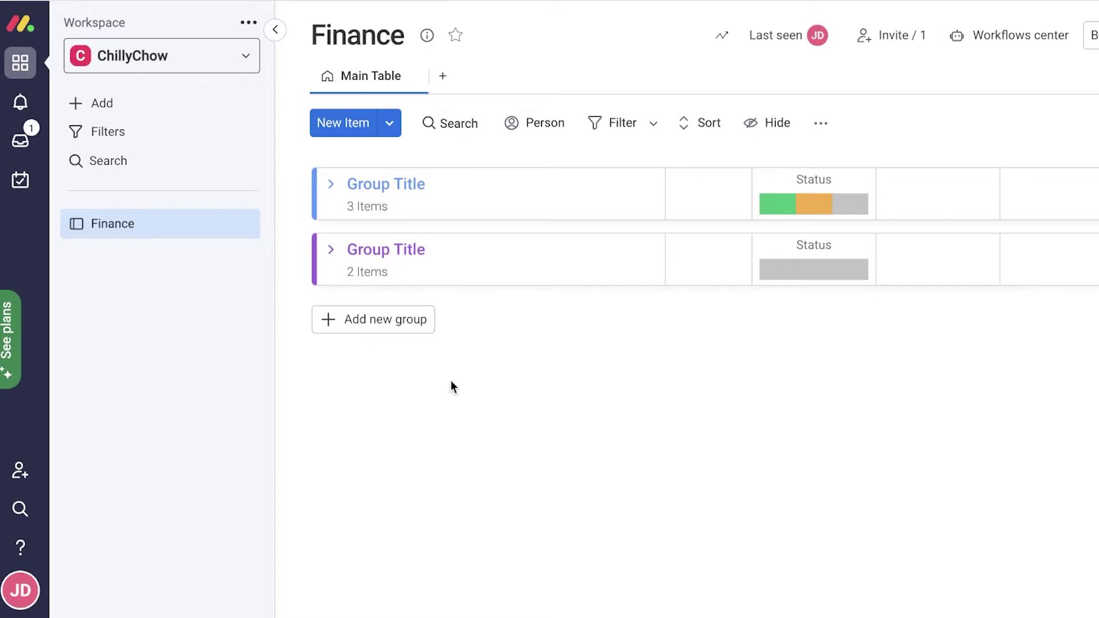
# Rename the first group to 'Est. Payouts' and expand it to show Items 1–3.
pyautogui.click(388, 191)
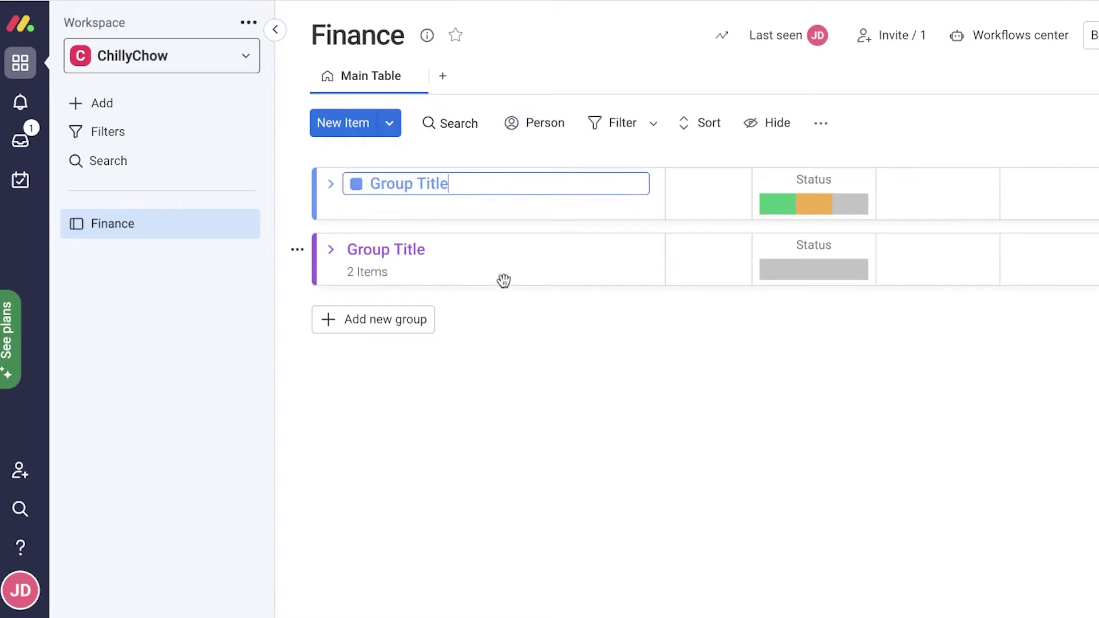
pyautogui.hotkey('ctrl', 'shift', 'Left')
pyautogui.hotkey('ctrl', 'shift', 'Left')
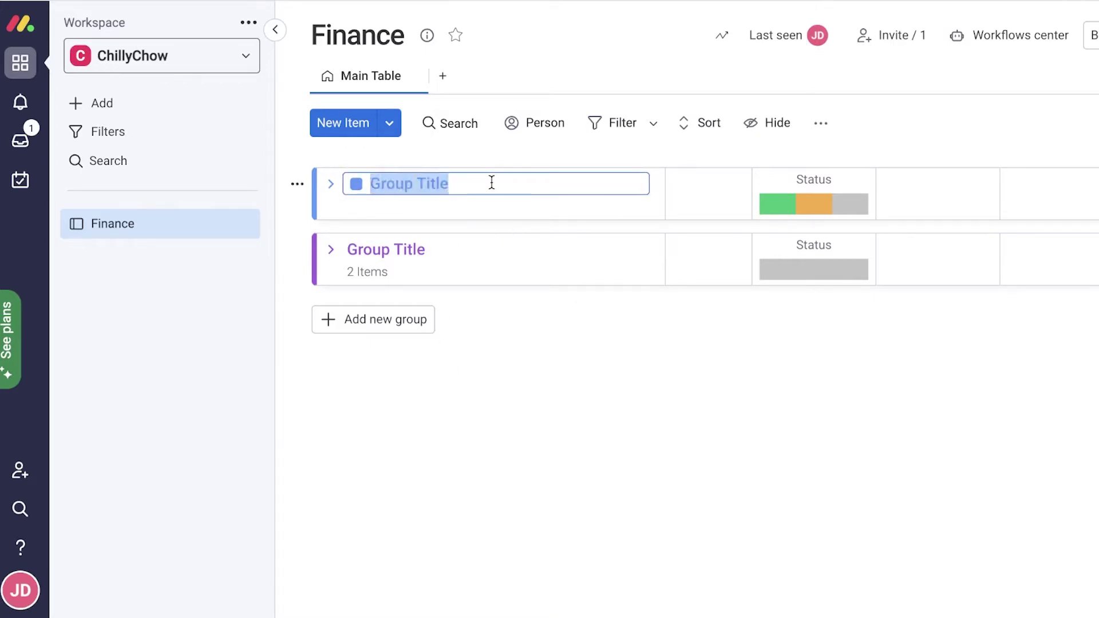
pyautogui.press('BackSpace')
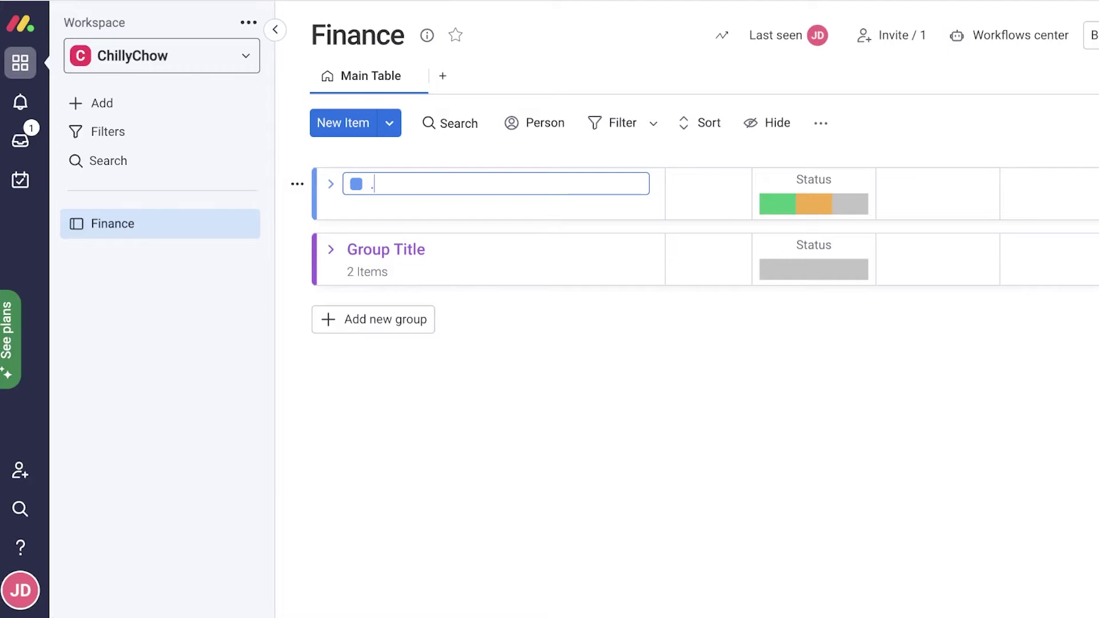
pyautogui.write('Est. Payouts')
pyautogui.click(507, 205)
pyautogui.click(331, 185)
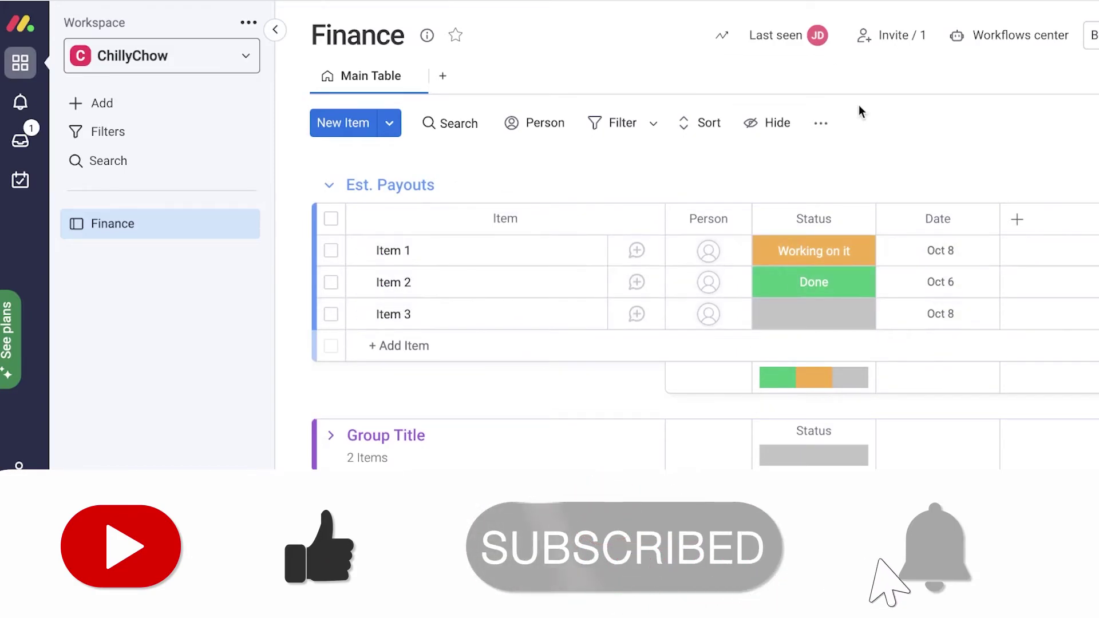
pyautogui.click(1018, 218)
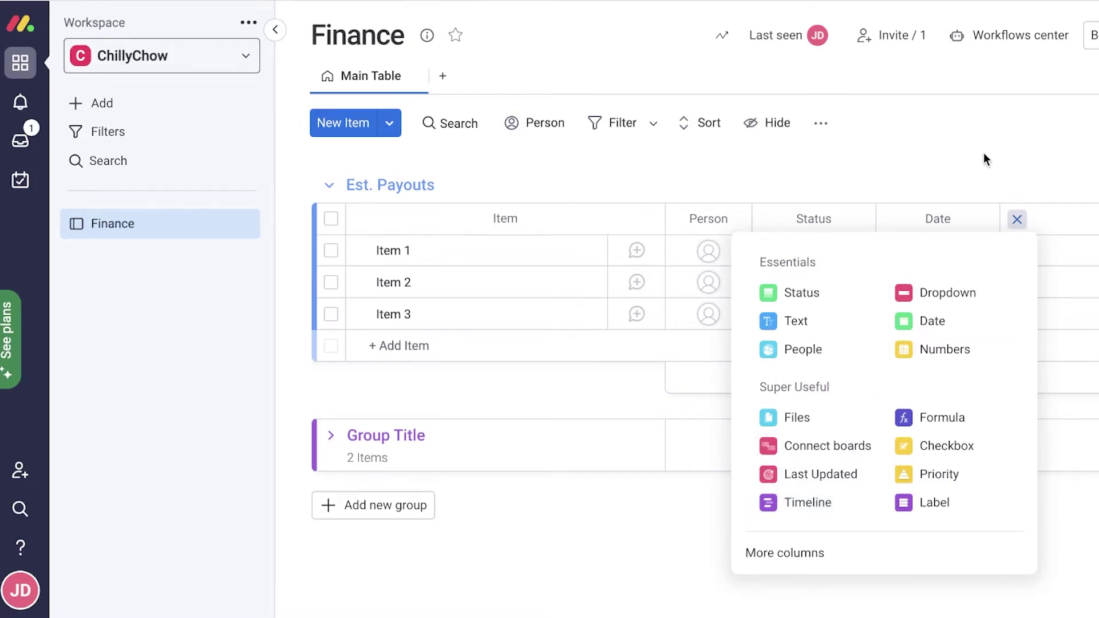
pyautogui.click(957, 163)
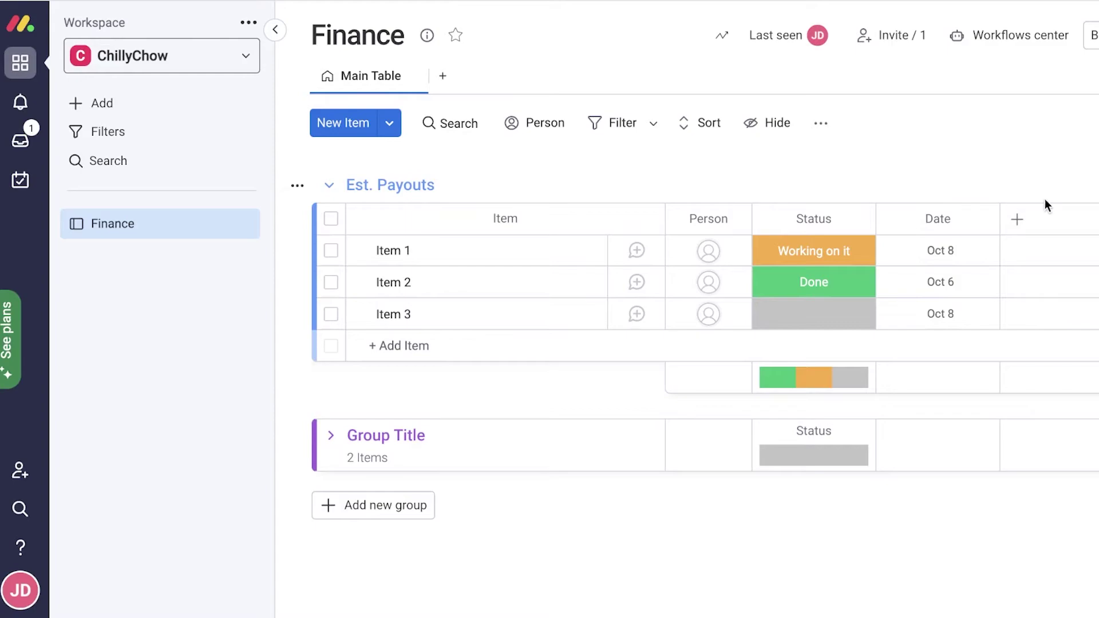
# Open the Workflows center and browse the Apps & Integrations templates.
pyautogui.click(1015, 39)
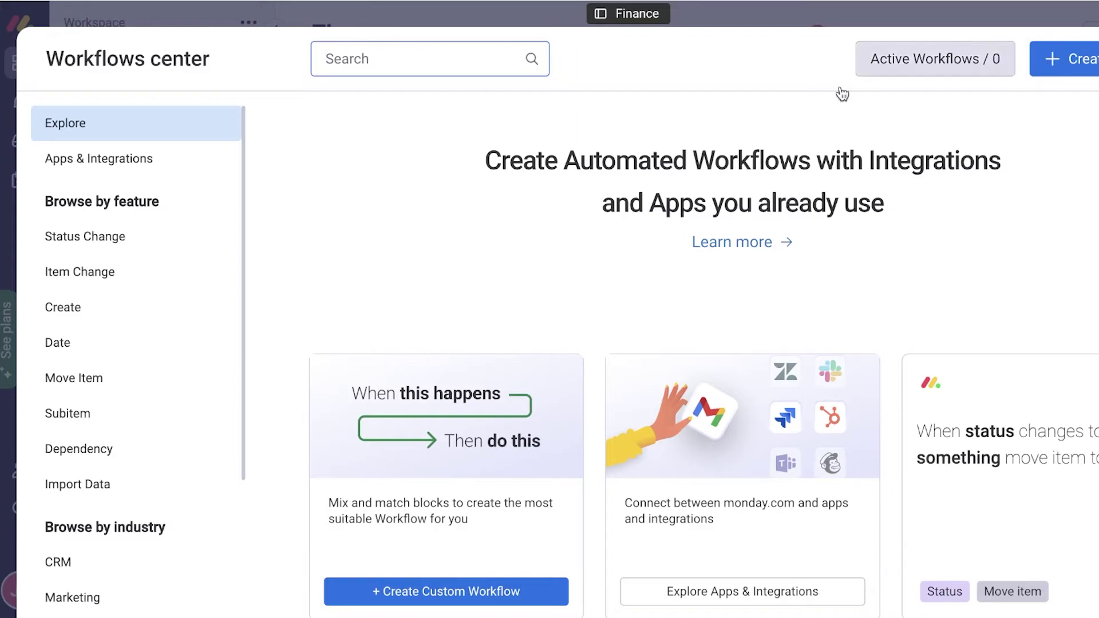
pyautogui.click(81, 160)
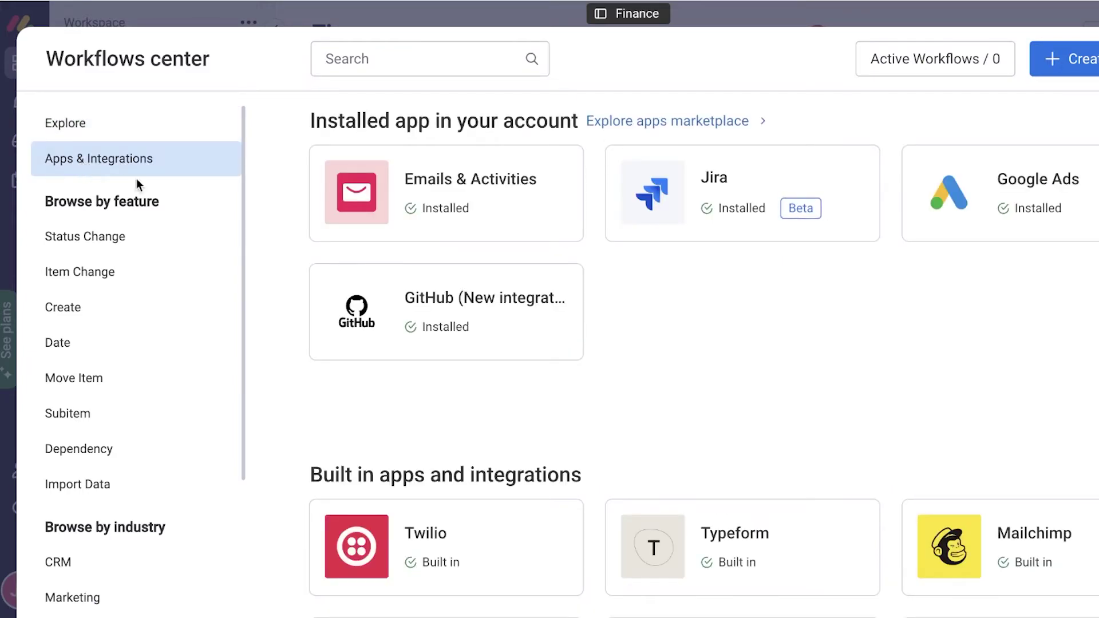
pyautogui.scroll(-6, 793, 224)
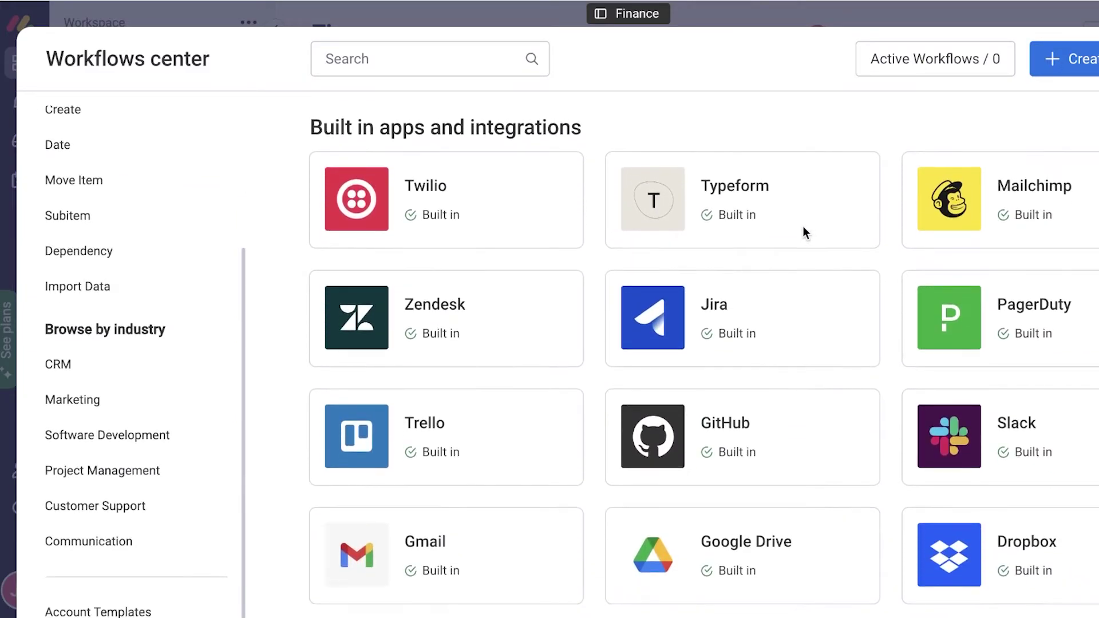
pyautogui.scroll(-5, 802, 232)
# Browse the CRM, Marketing and Project Management templates, then return to Explore.
pyautogui.click(108, 378)
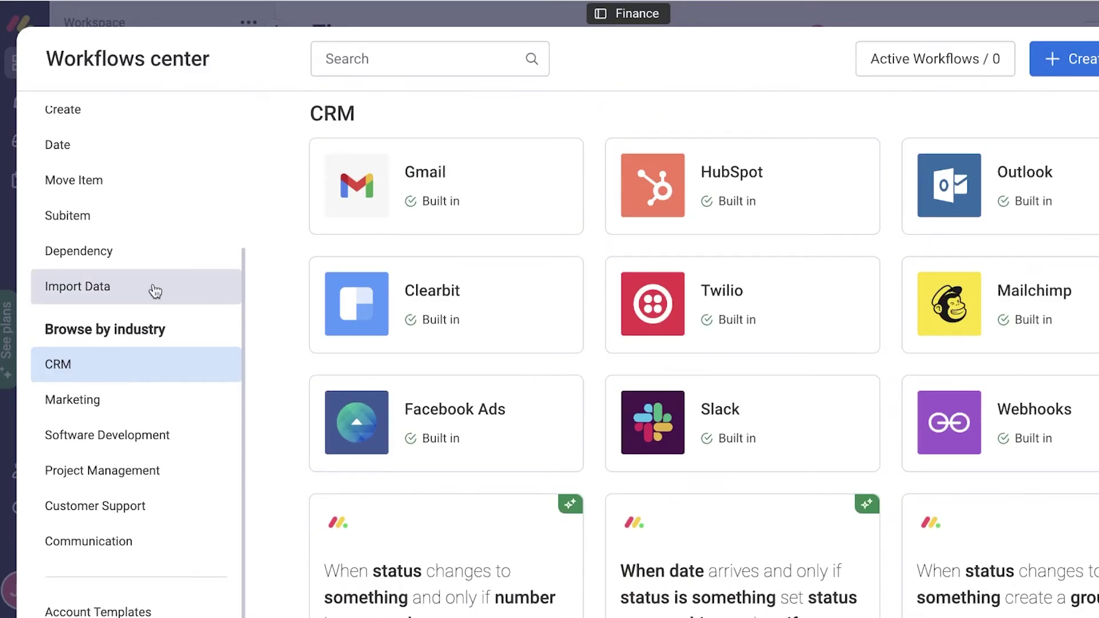
pyautogui.scroll(-3, 228, 286)
pyautogui.scroll(3, 166, 182)
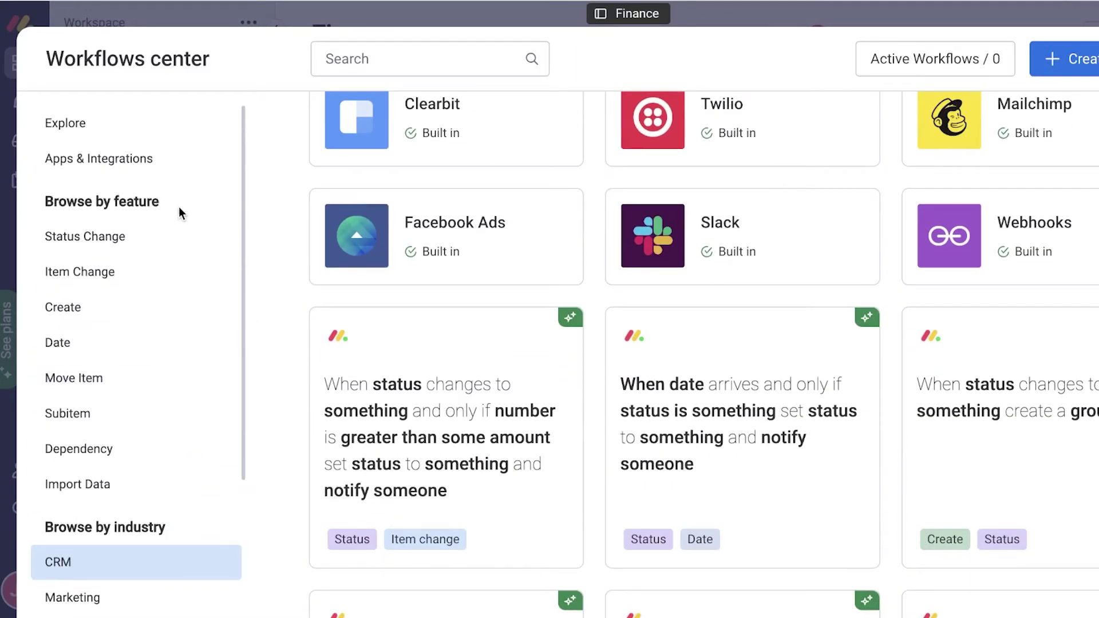
pyautogui.scroll(3, 209, 221)
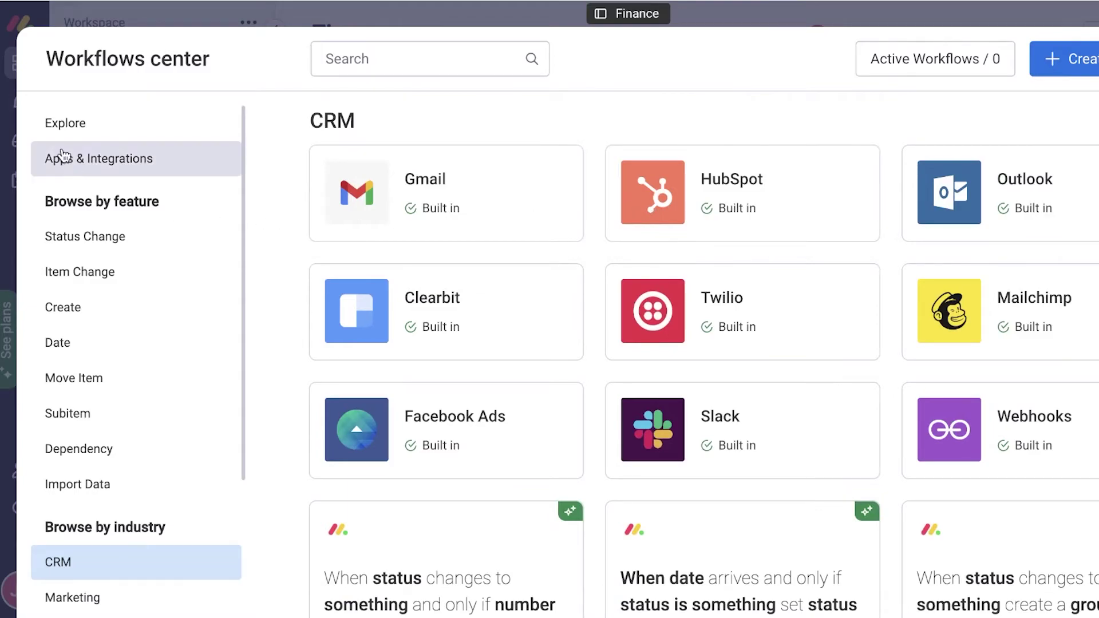
pyautogui.scroll(-4, 91, 284)
pyautogui.click(71, 396)
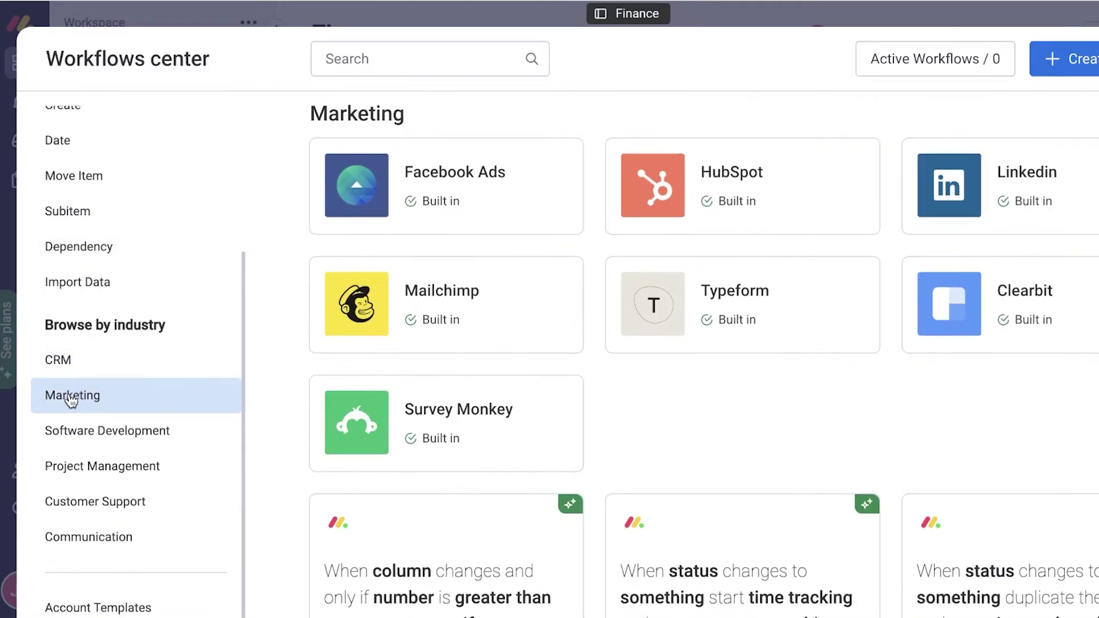
pyautogui.click(109, 456)
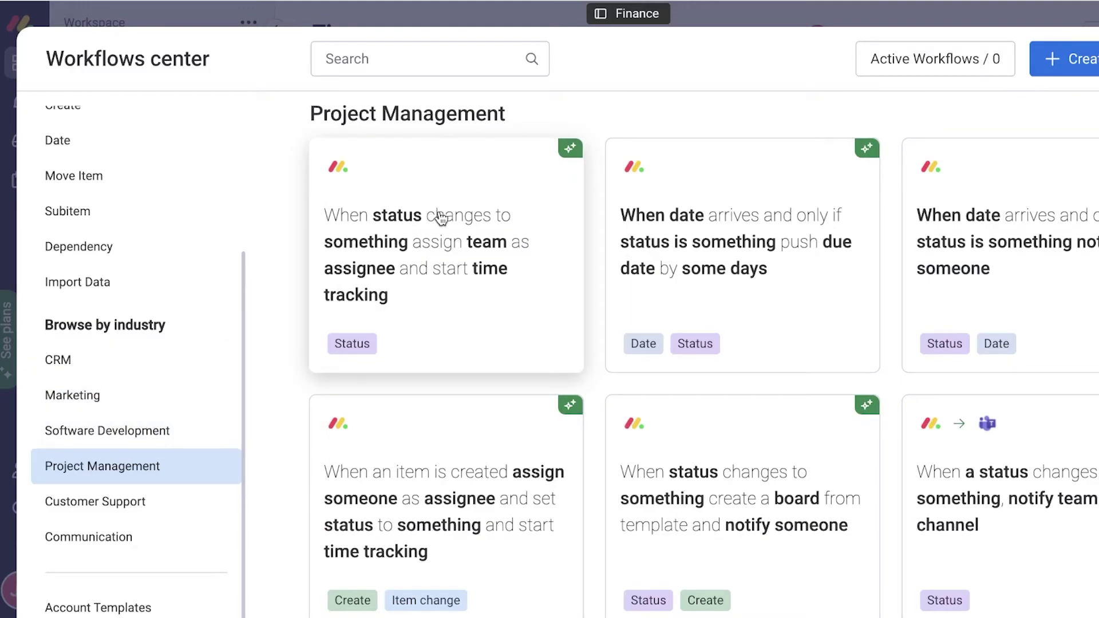
pyautogui.scroll(-10, 443, 223)
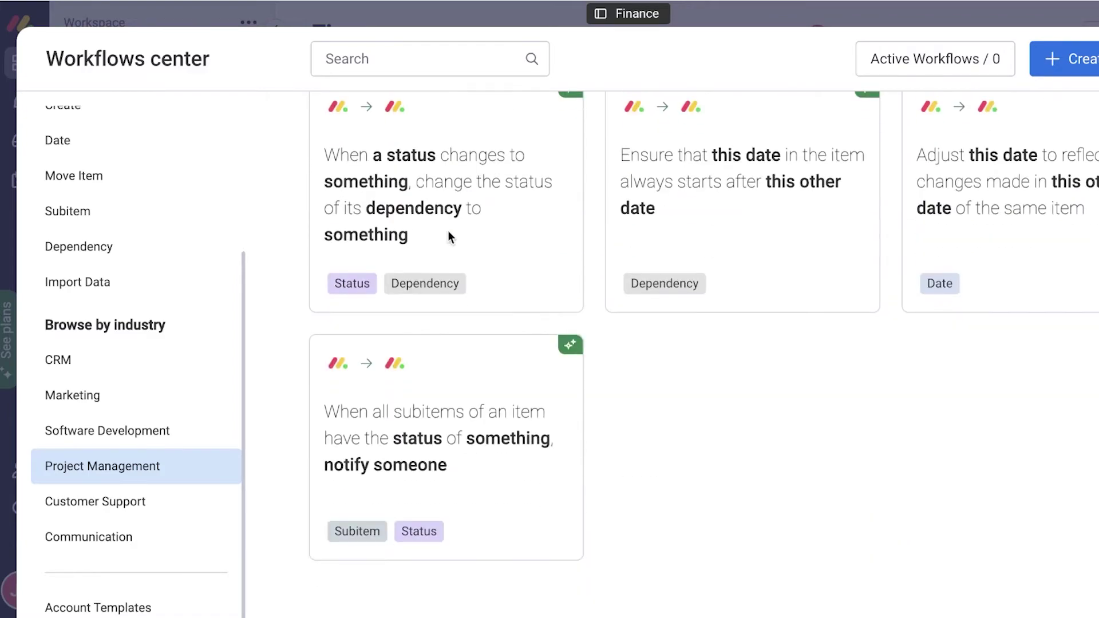
pyautogui.scroll(10, 448, 230)
pyautogui.scroll(5, 152, 140)
pyautogui.click(147, 131)
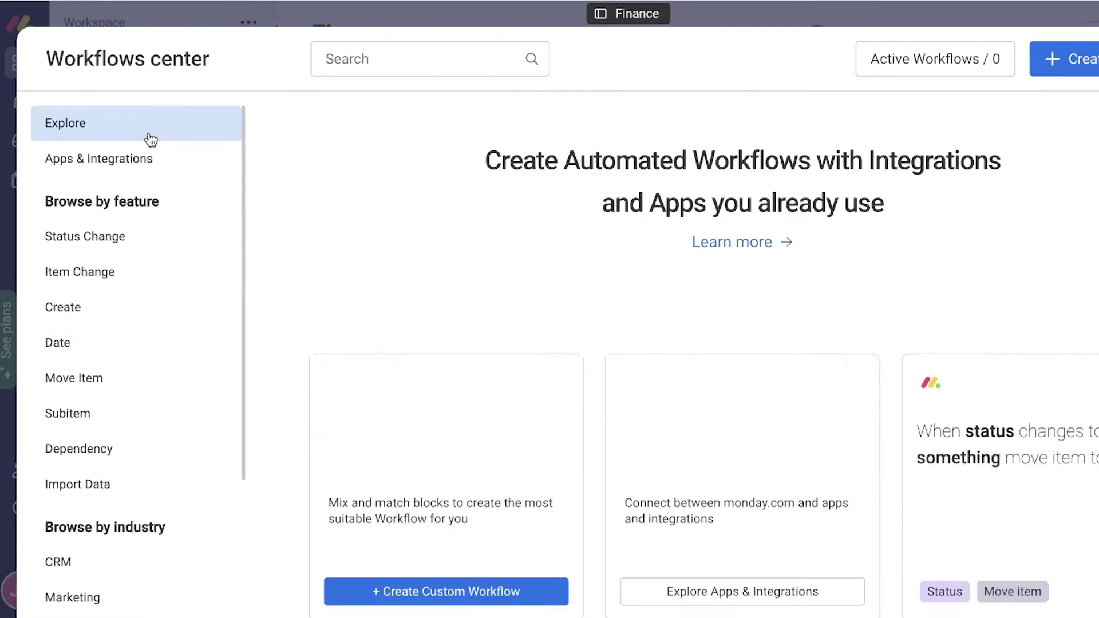
# Start a custom automation triggered 'When Date arrives' on the Date column.
pyautogui.click(1067, 57)
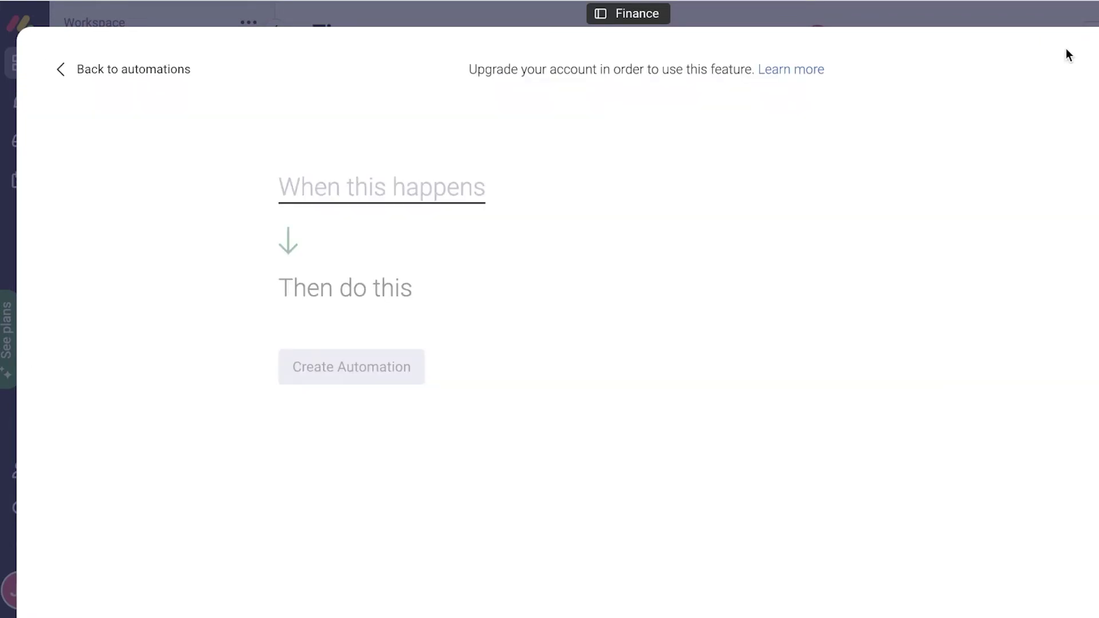
pyautogui.click(422, 191)
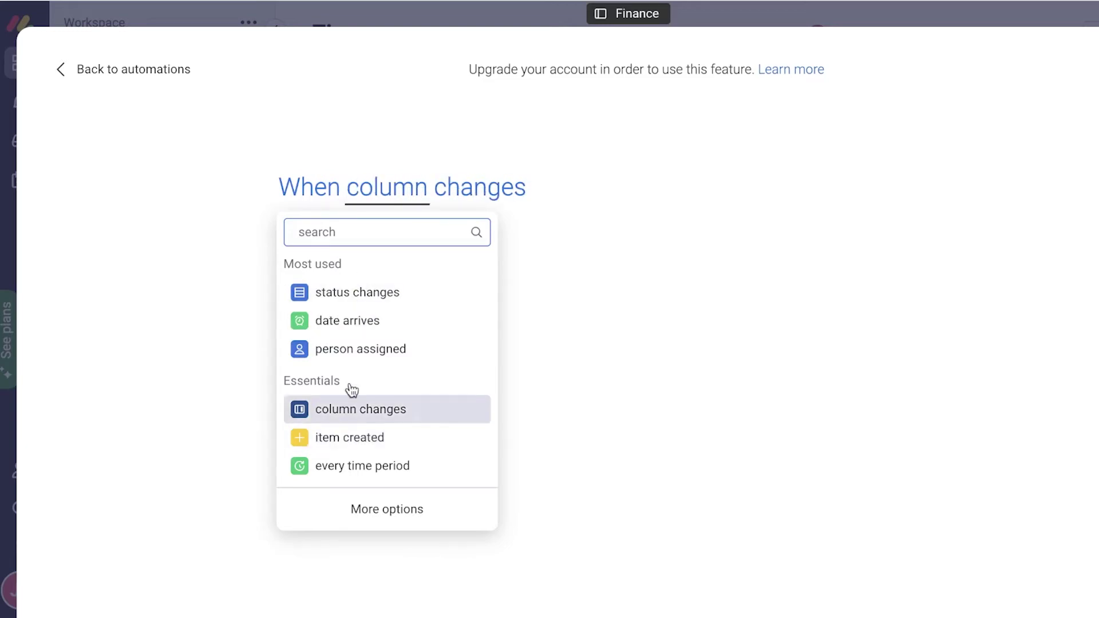
pyautogui.click(362, 322)
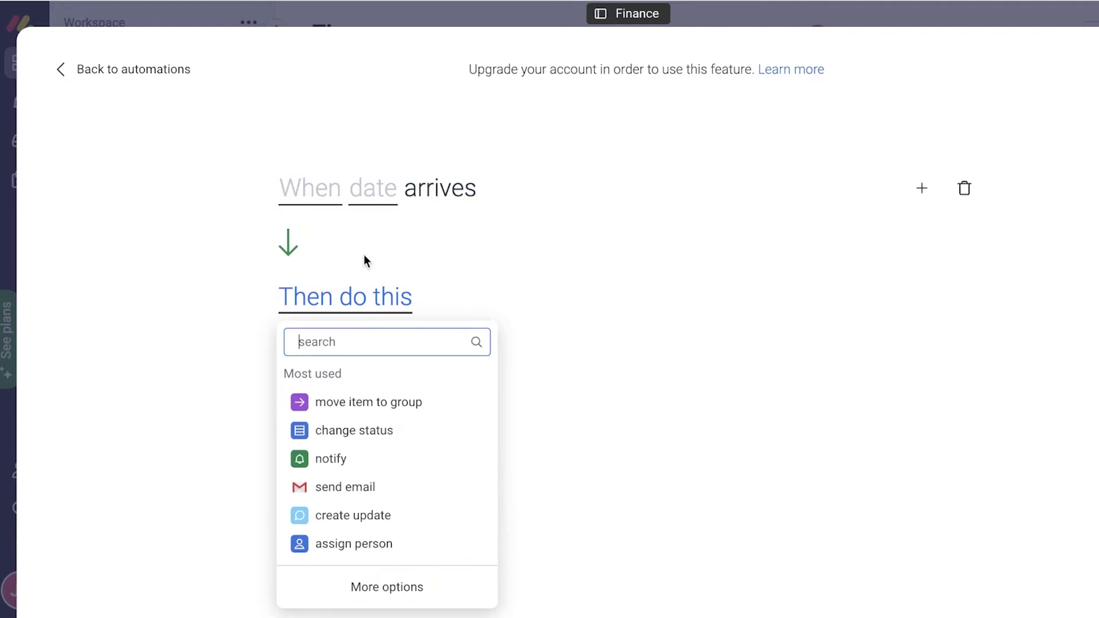
pyautogui.click(375, 194)
pyautogui.click(316, 194)
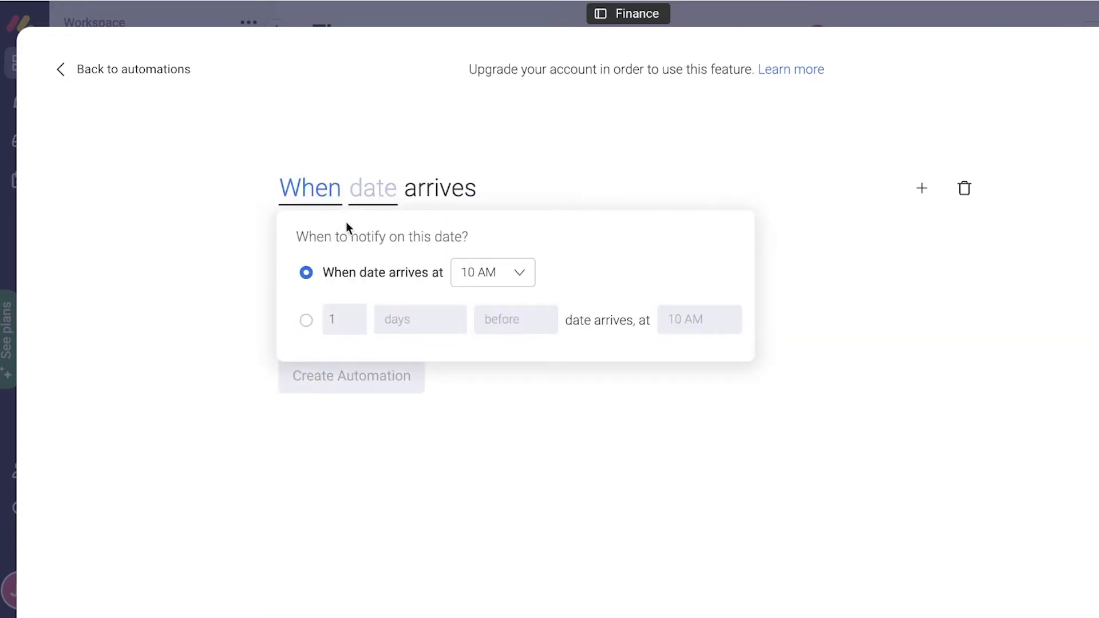
pyautogui.click(372, 191)
pyautogui.click(385, 262)
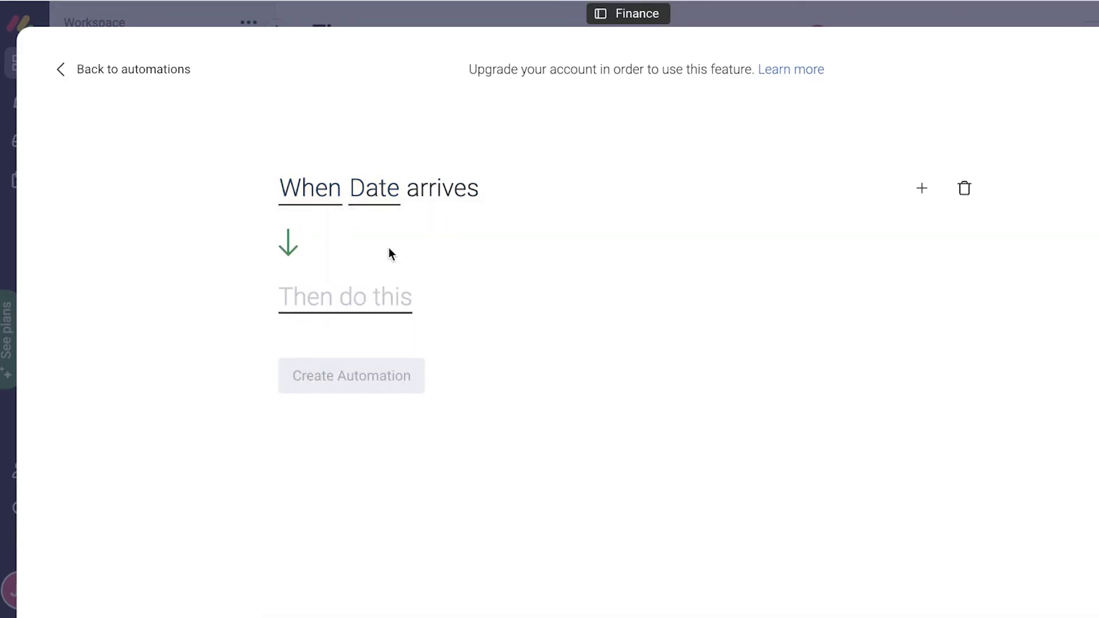
# Set the automation's action to send an email to a team member.
pyautogui.click(332, 304)
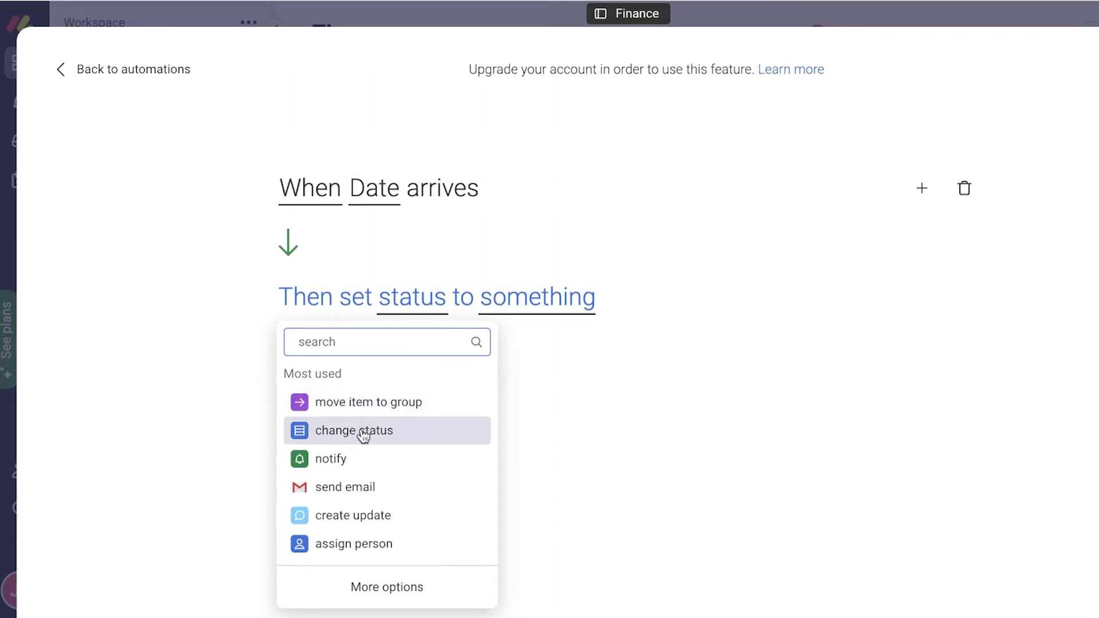
pyautogui.click(358, 491)
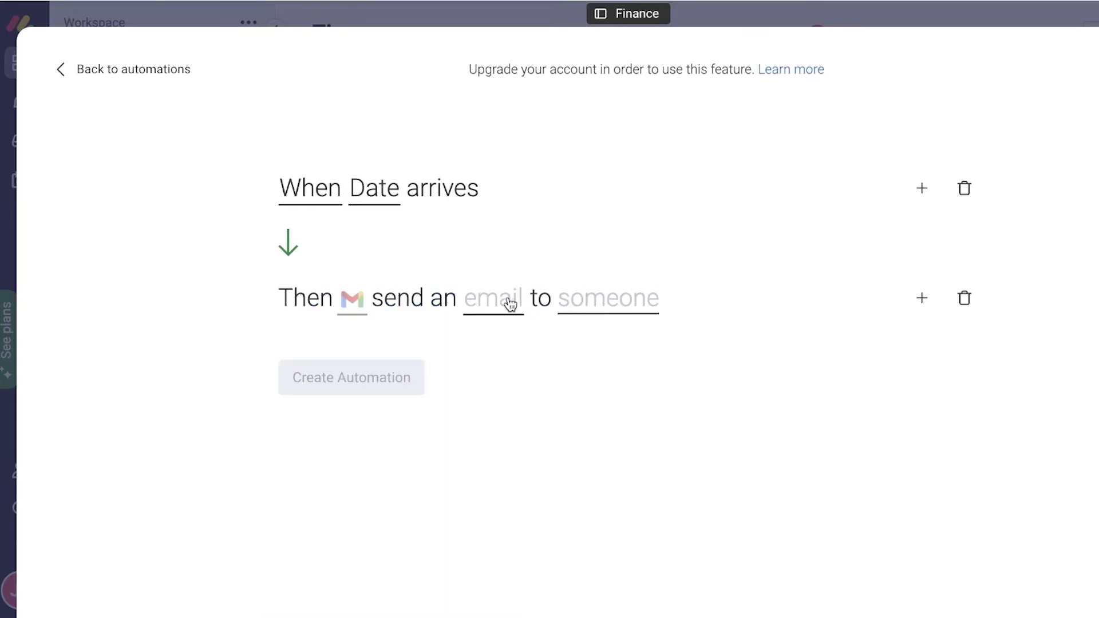
pyautogui.click(503, 301)
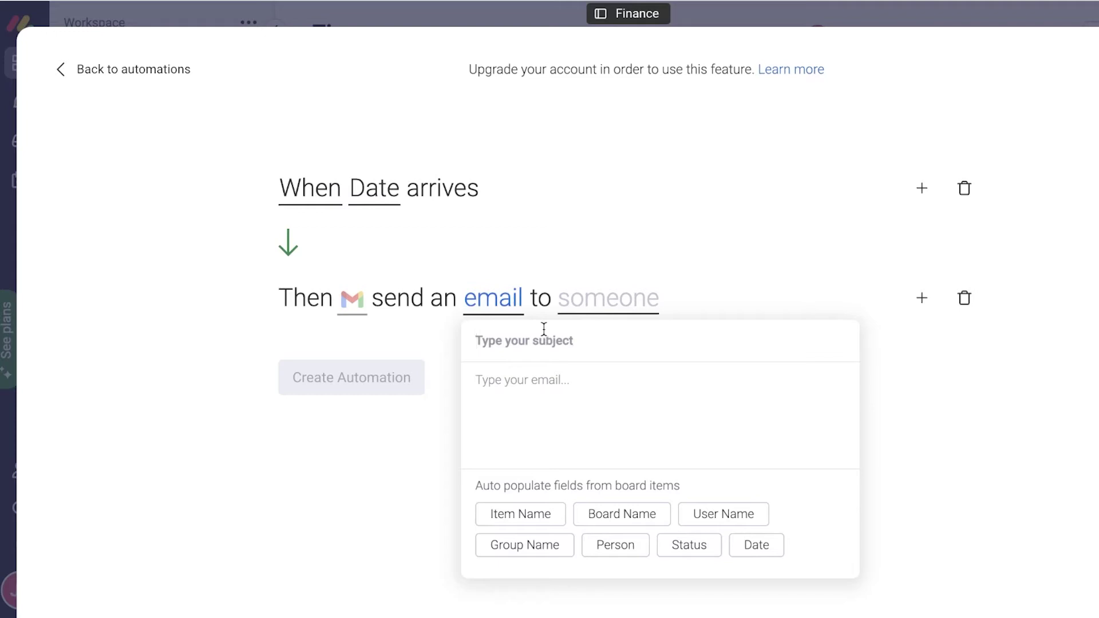
pyautogui.click(571, 300)
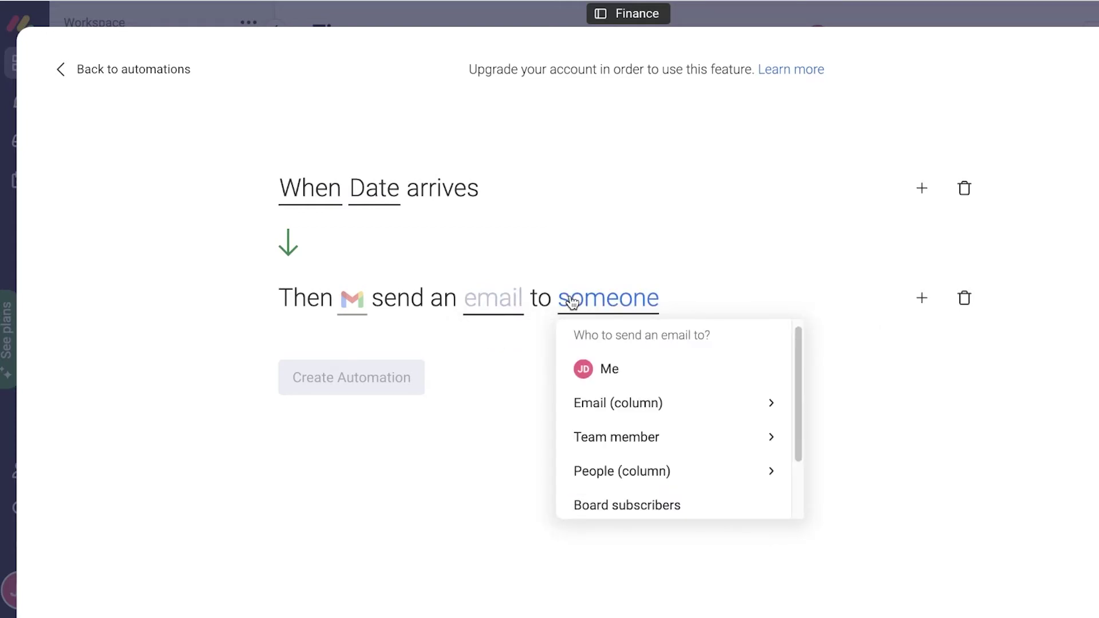
pyautogui.click(609, 439)
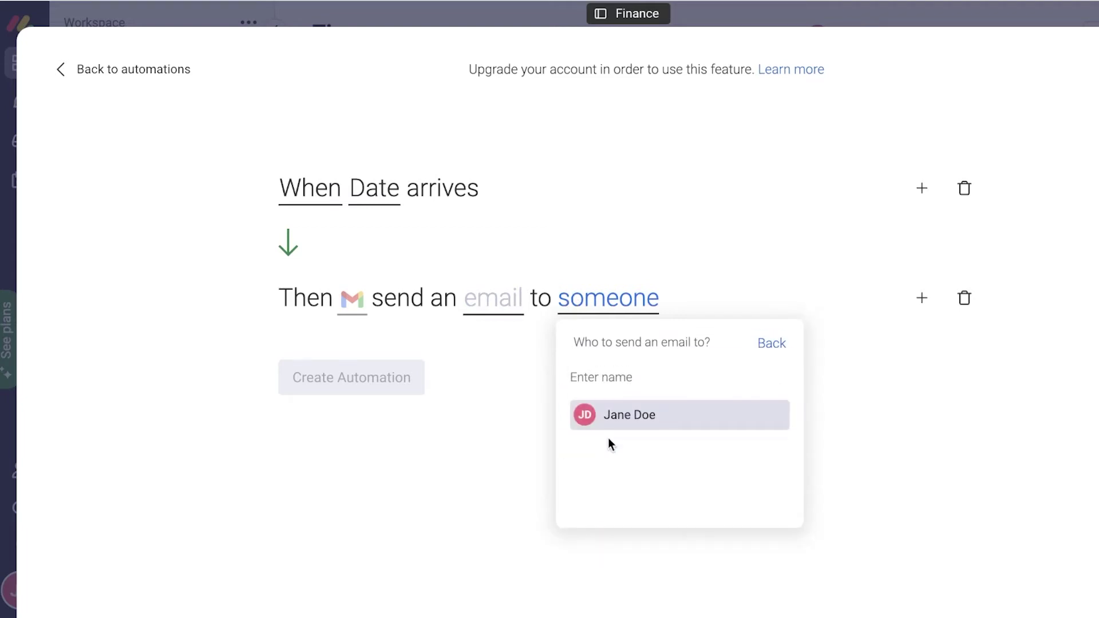
pyautogui.click(586, 417)
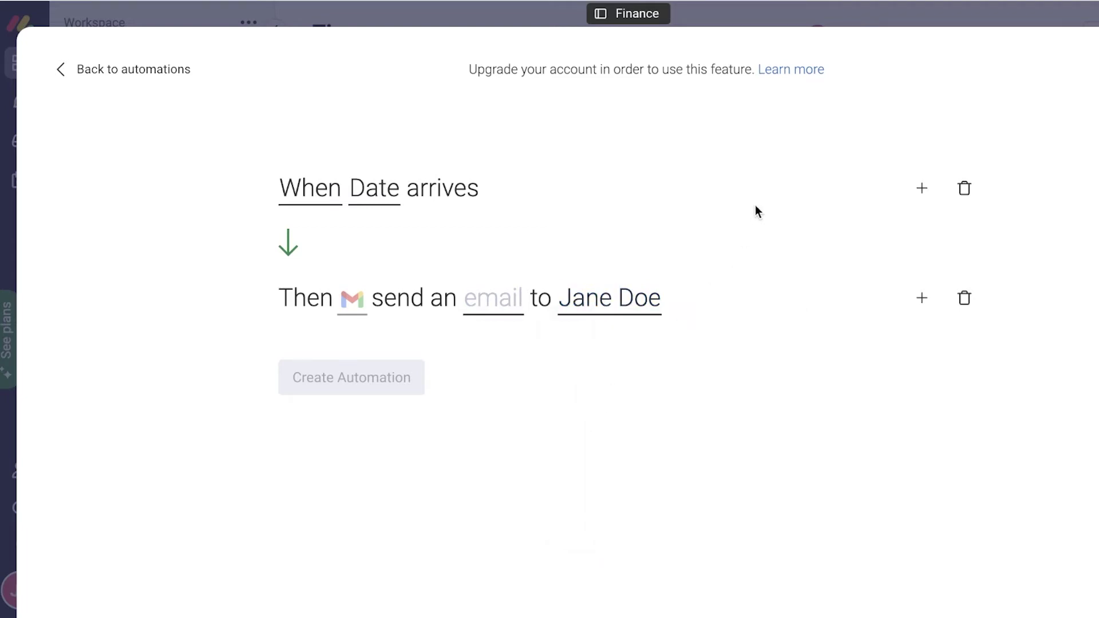
# Connect the Gmail sender account, close the email editor unchanged, and exit the automation editor.
pyautogui.click(484, 295)
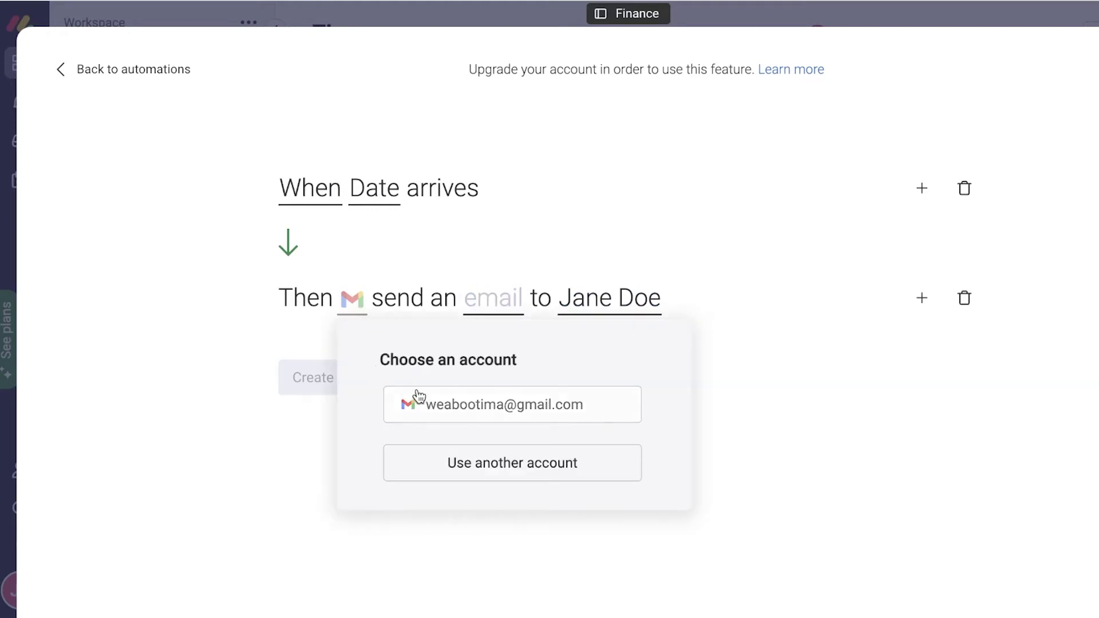
pyautogui.click(427, 410)
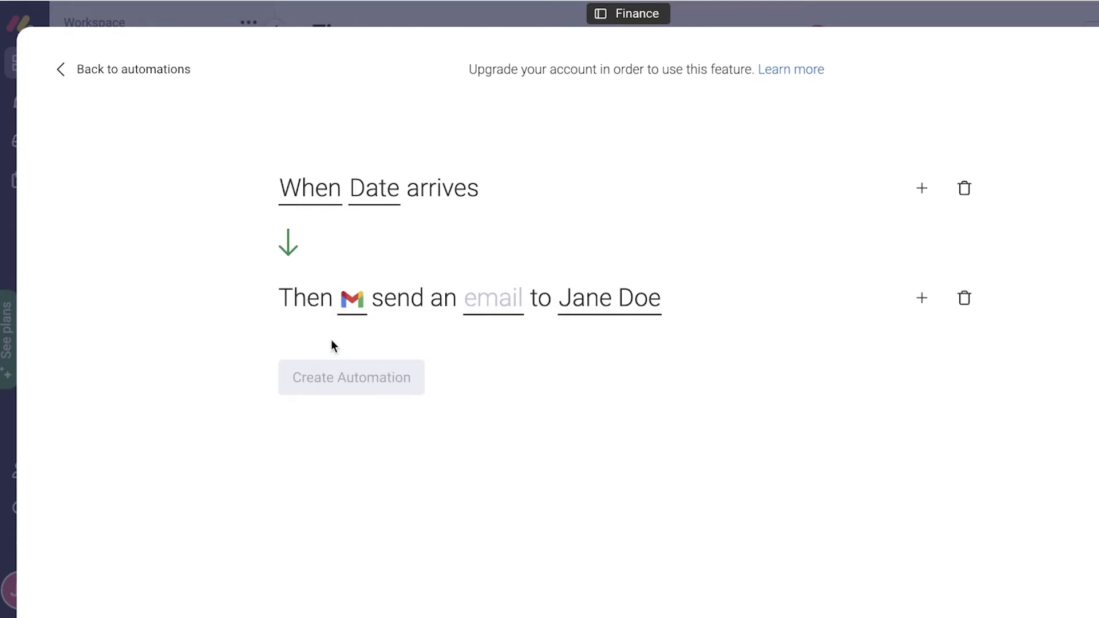
pyautogui.click(483, 303)
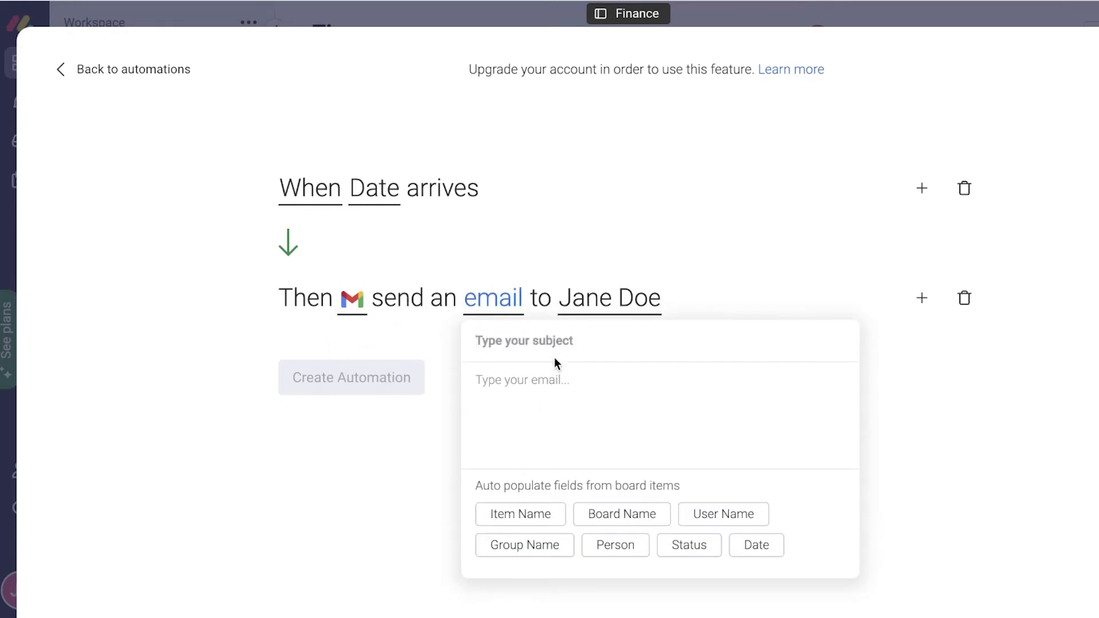
pyautogui.click(813, 221)
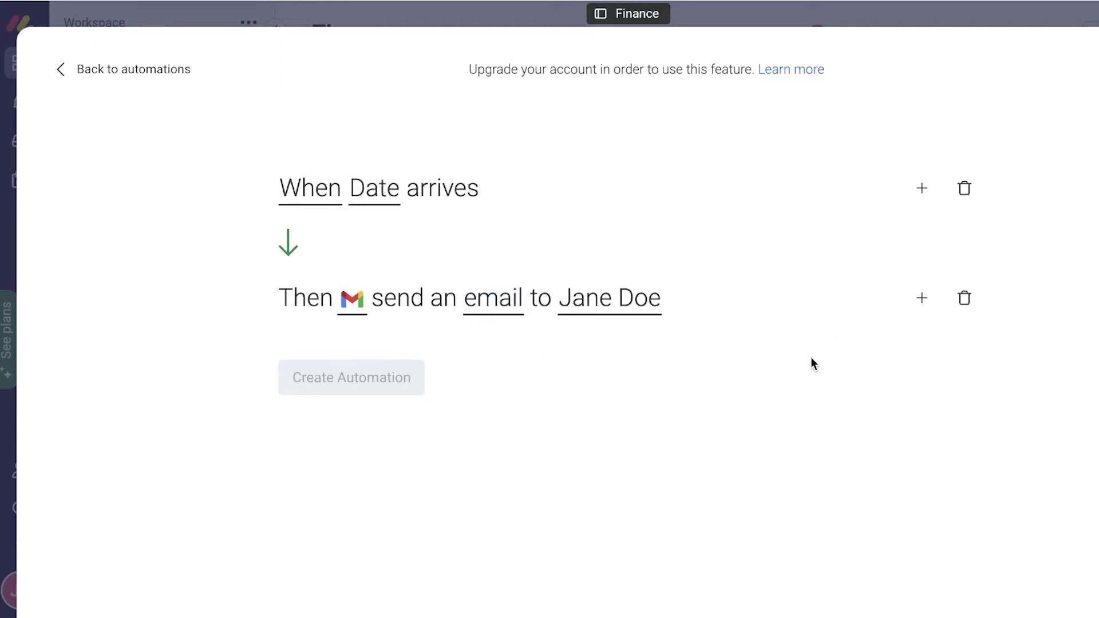
pyautogui.click(66, 70)
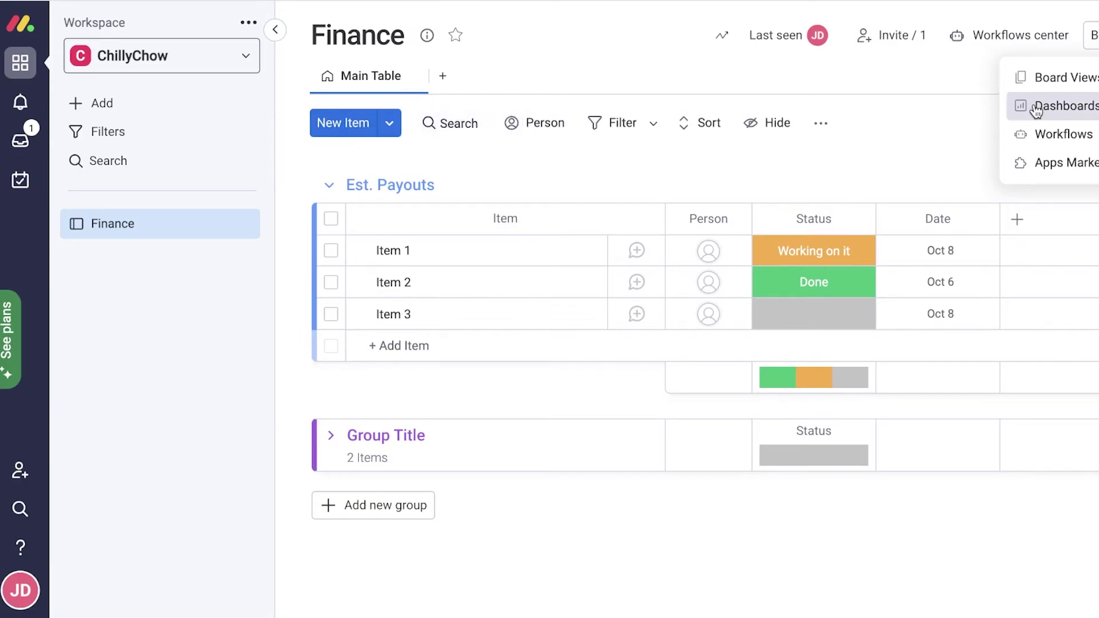
# Browse the board views gallery and close it without adding a view.
pyautogui.click(1041, 87)
pyautogui.scroll(-15, 725, 154)
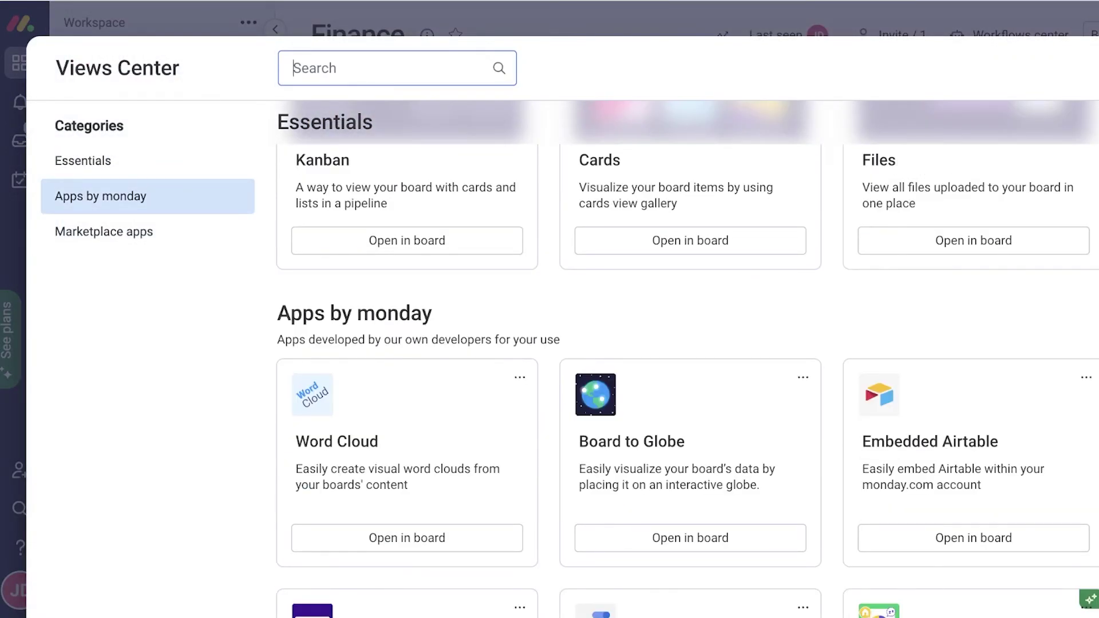
pyautogui.press('Escape')
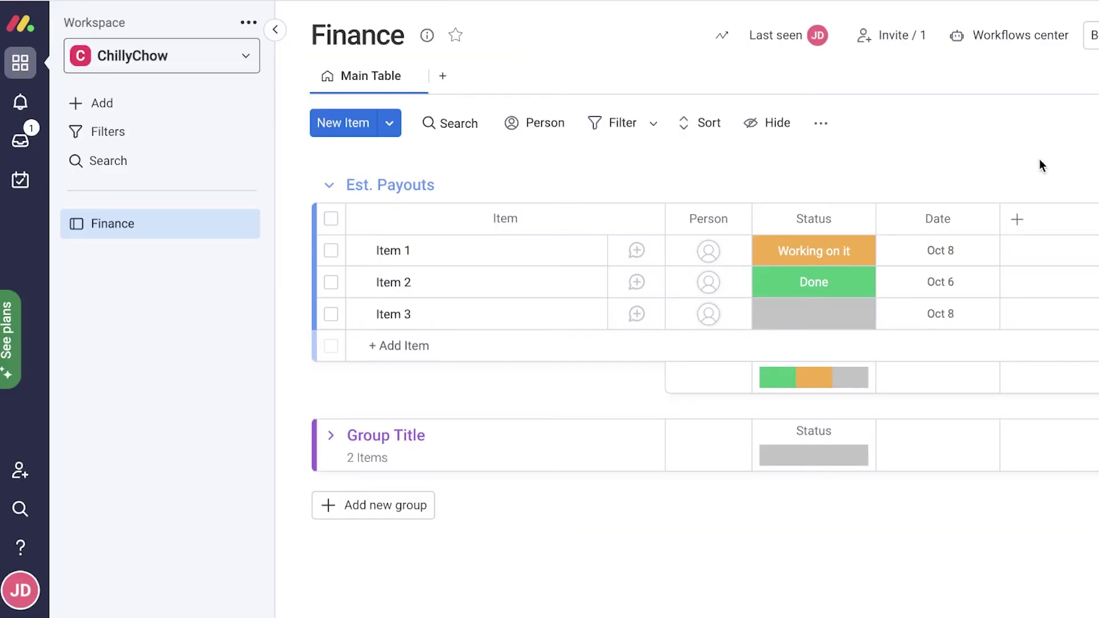
# Try adding a Gantt view and dismiss its upgrade prompt.
pyautogui.click(442, 78)
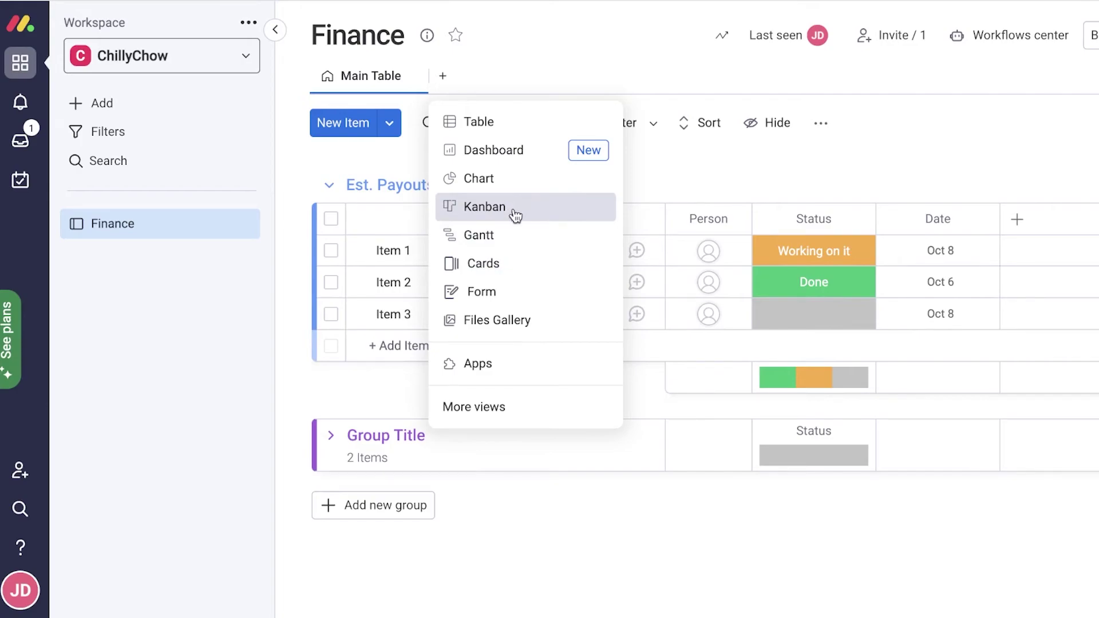
pyautogui.click(515, 233)
pyautogui.click(1082, 70)
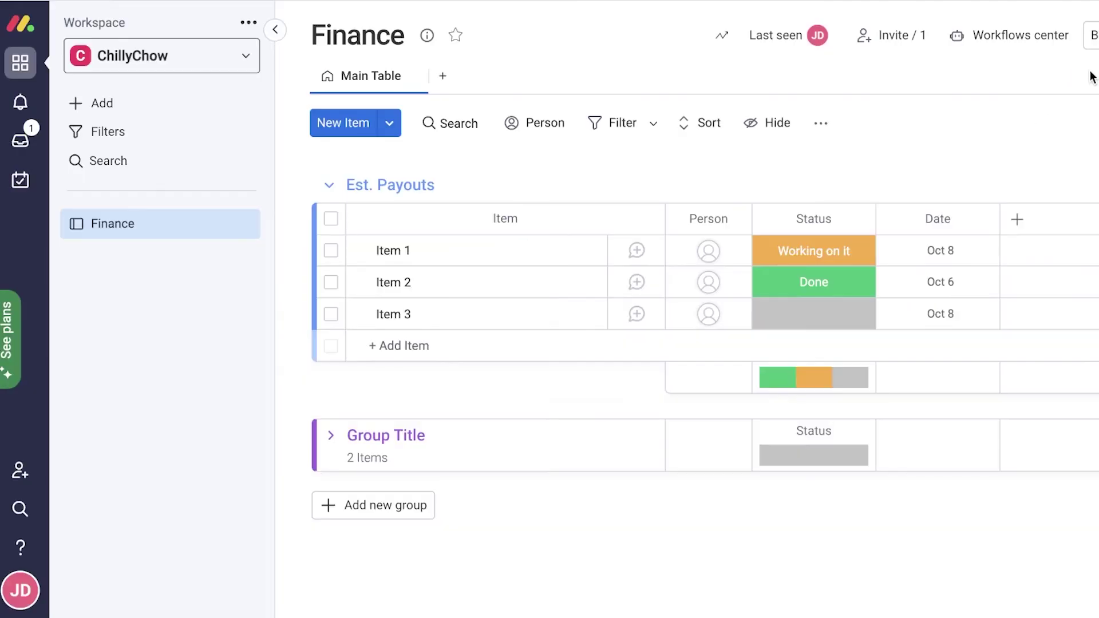
# Add Table and Dashboard views beside the Main Table, confirming their default names.
pyautogui.click(441, 76)
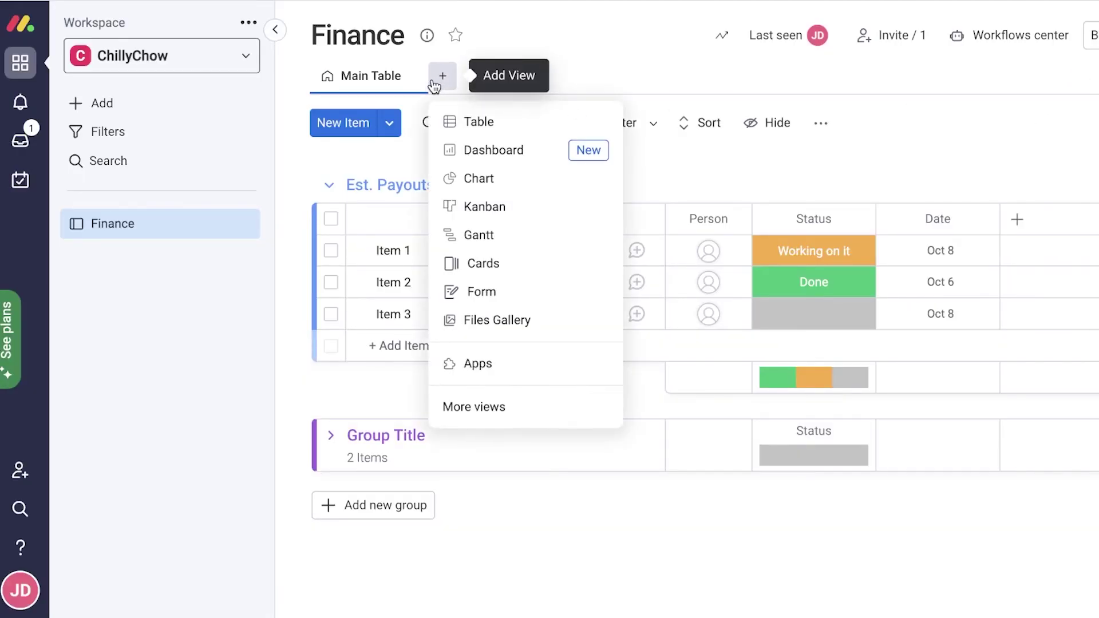
pyautogui.click(474, 121)
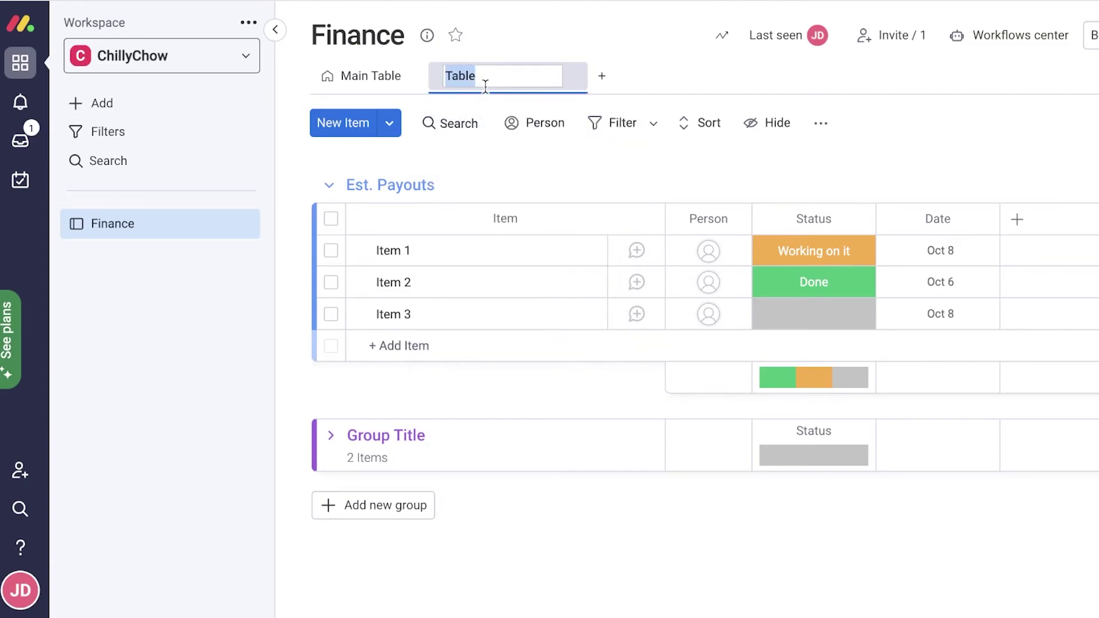
pyautogui.click(601, 76)
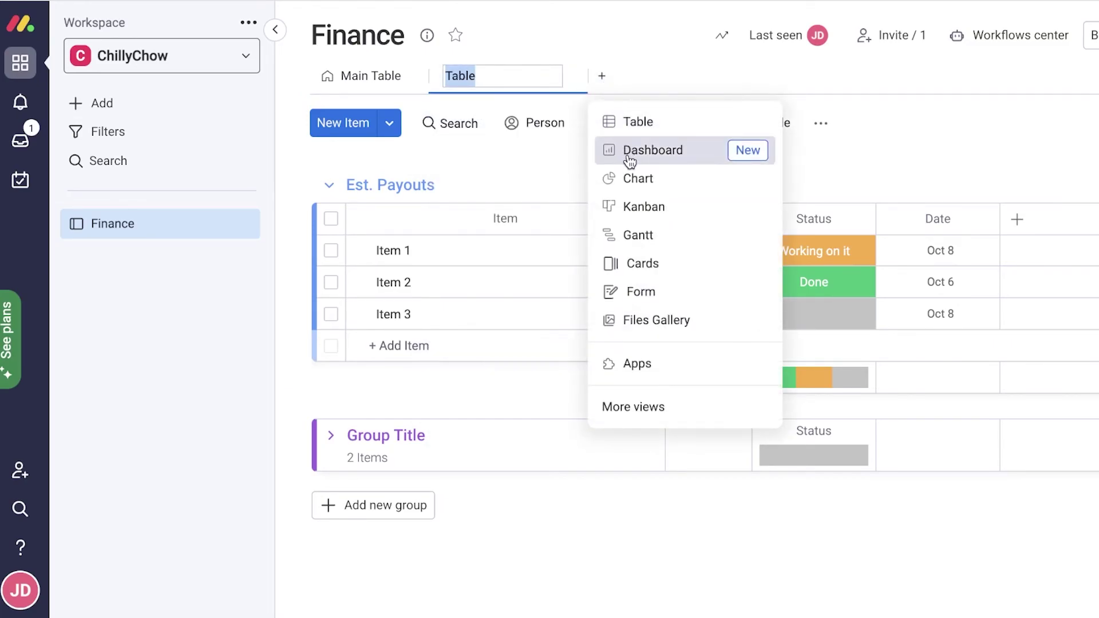
pyautogui.press('Escape')
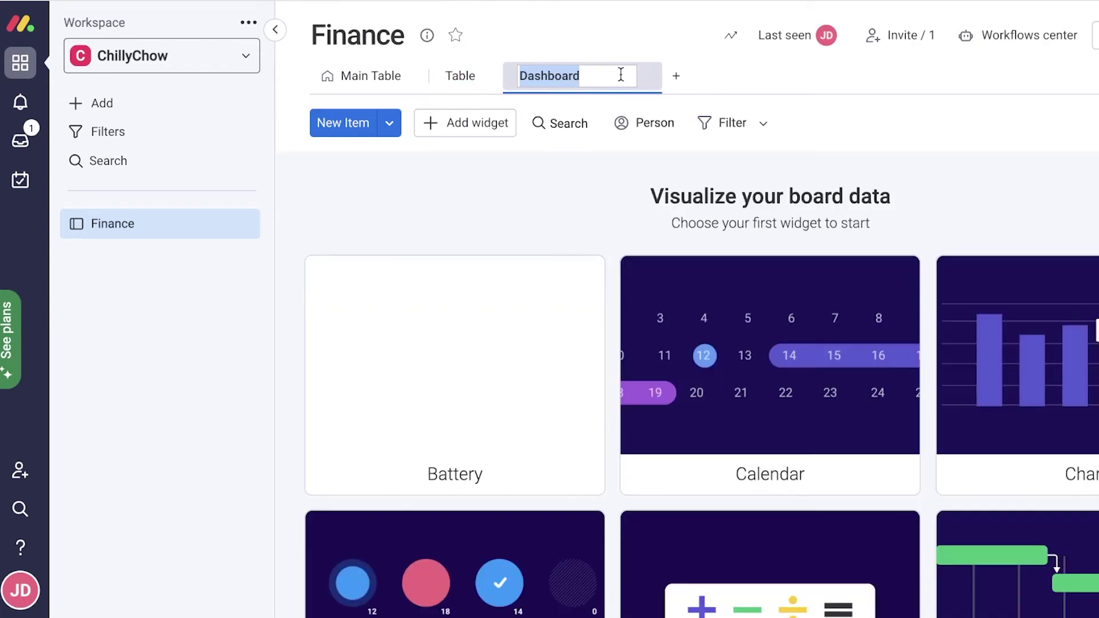
pyautogui.click(867, 157)
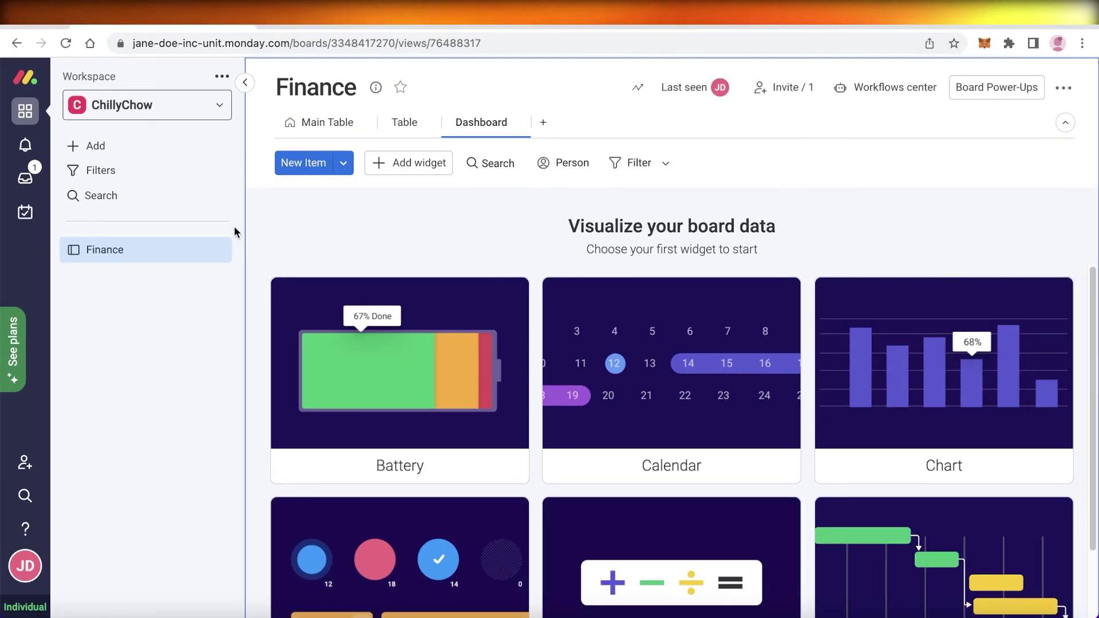
pyautogui.click(13, 349)
pyautogui.scroll(-3, 184, 260)
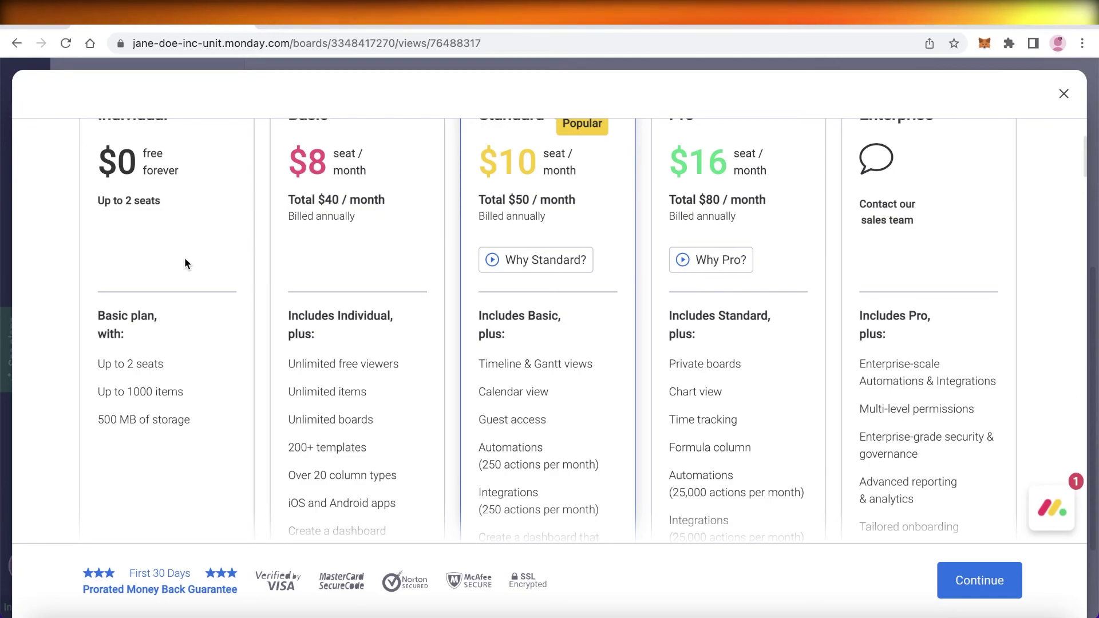
pyautogui.scroll(3, 184, 259)
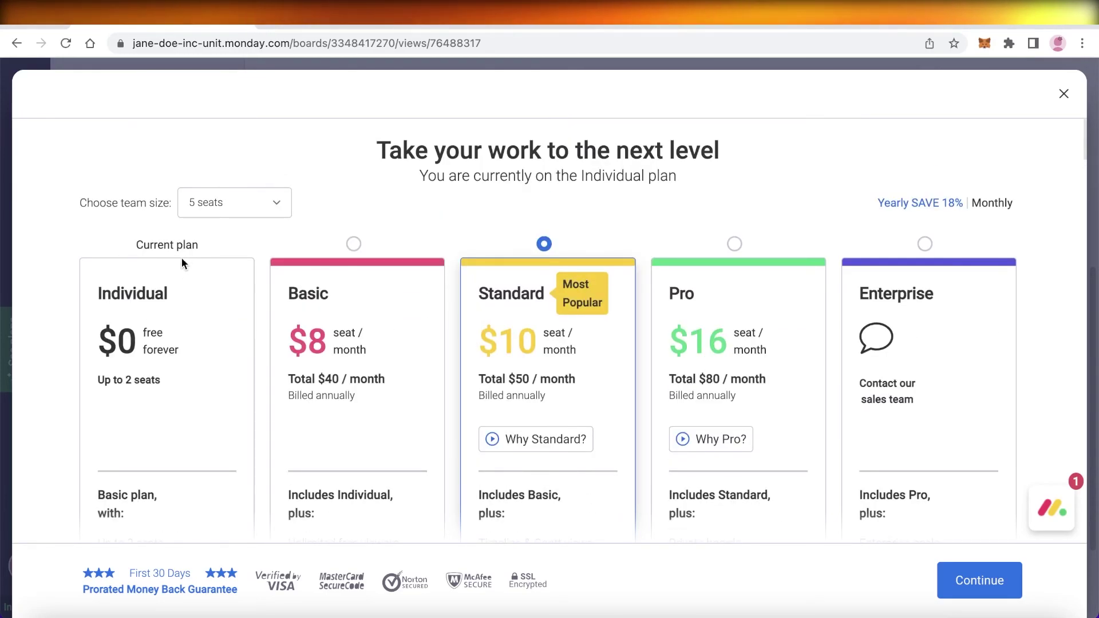
pyautogui.scroll(-3, 184, 257)
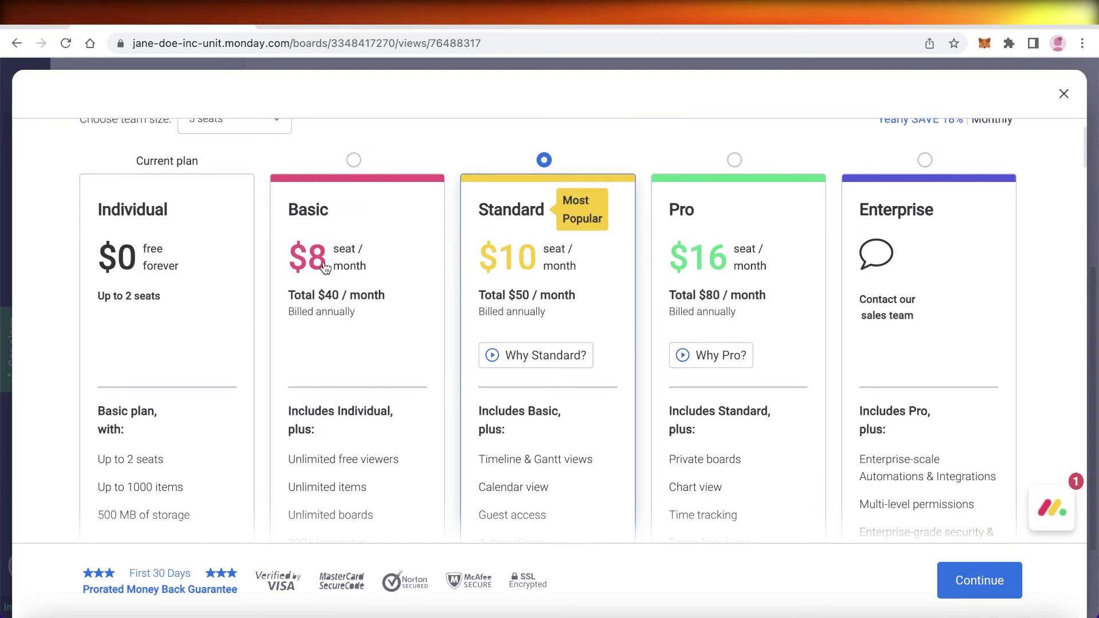
pyautogui.scroll(-16, 327, 271)
pyautogui.scroll(17, 327, 277)
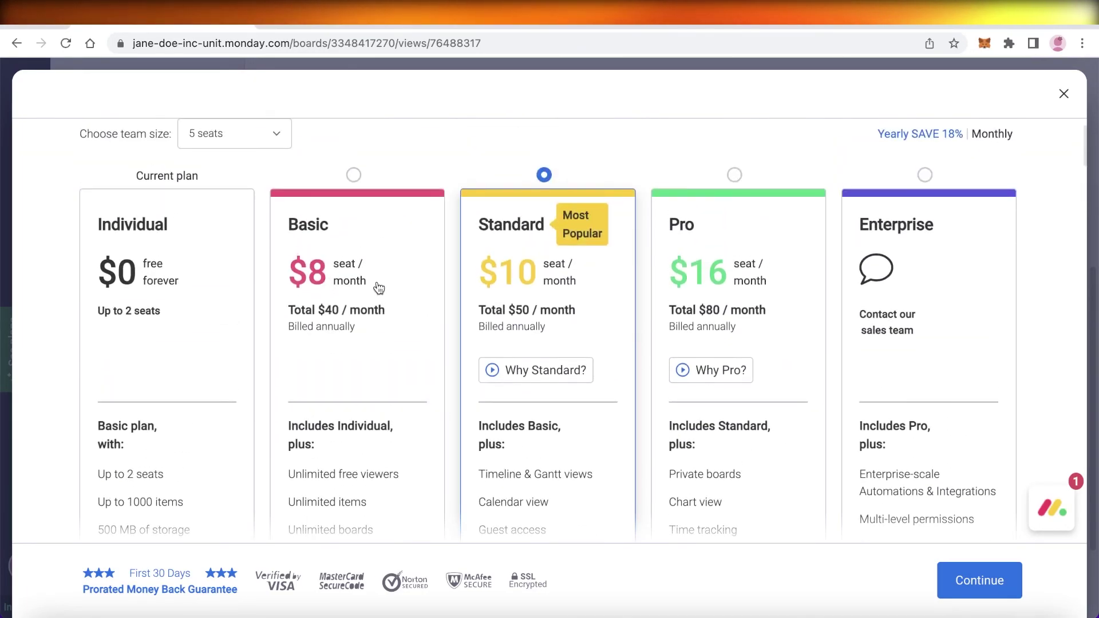
pyautogui.scroll(-4, 529, 272)
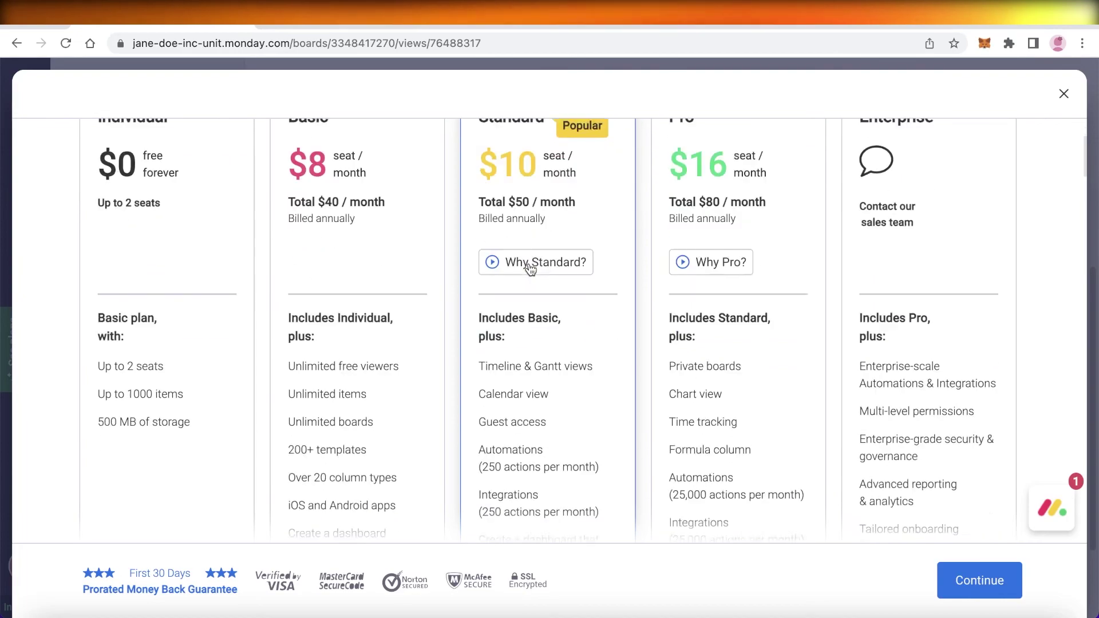
pyautogui.scroll(-5, 529, 269)
pyautogui.scroll(11, 529, 270)
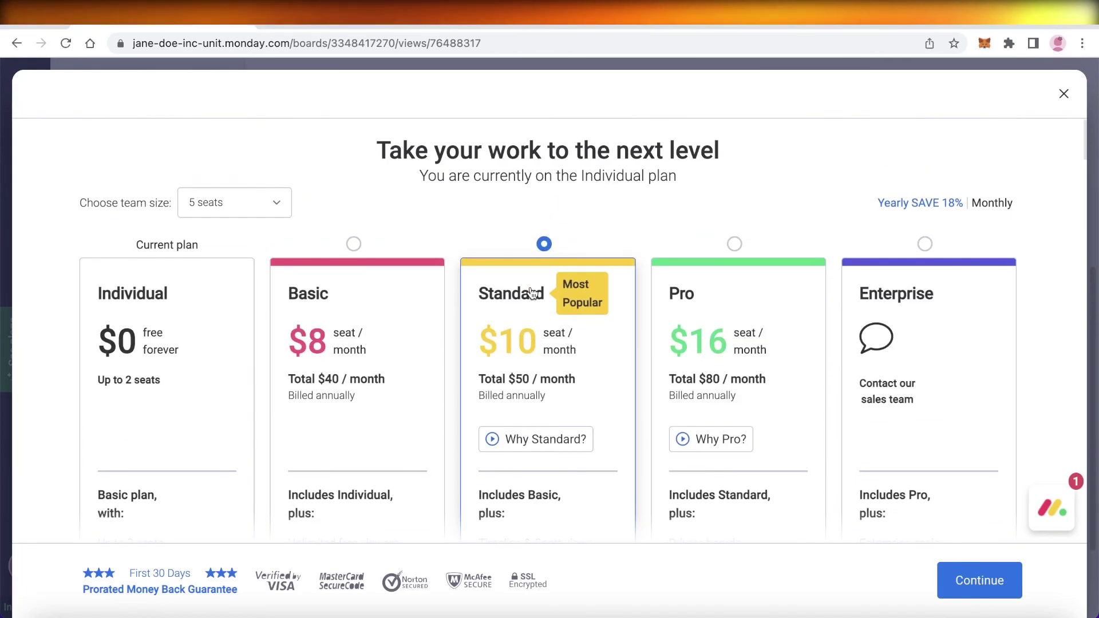
pyautogui.scroll(-15, 532, 293)
pyautogui.scroll(7, 516, 319)
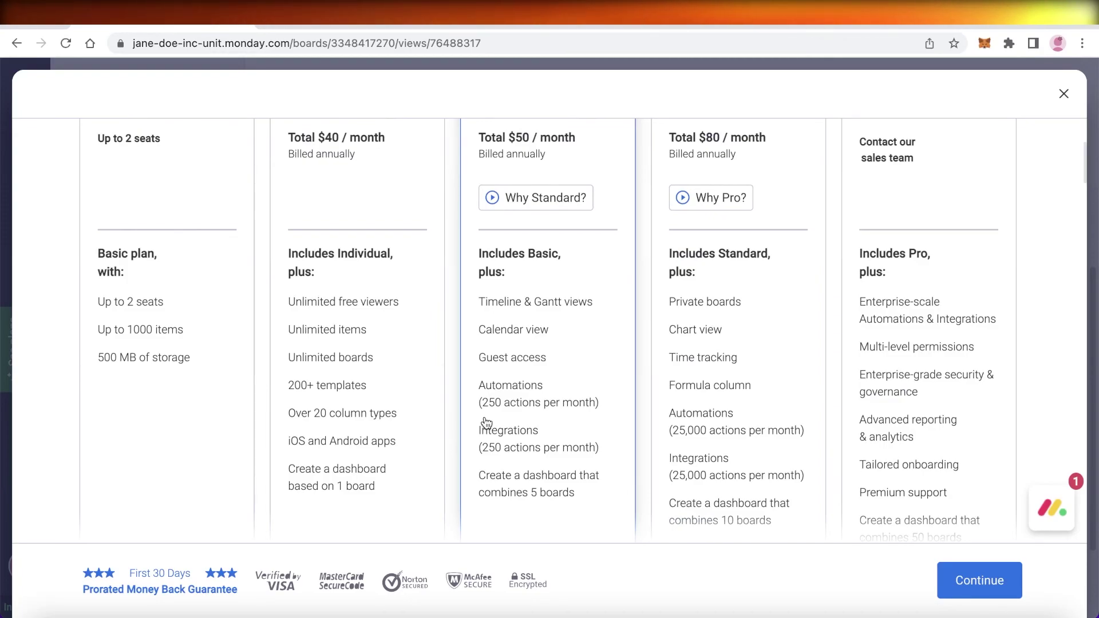
pyautogui.moveTo(542, 359)
pyautogui.scroll(4, 531, 375)
pyautogui.scroll(-8, 527, 377)
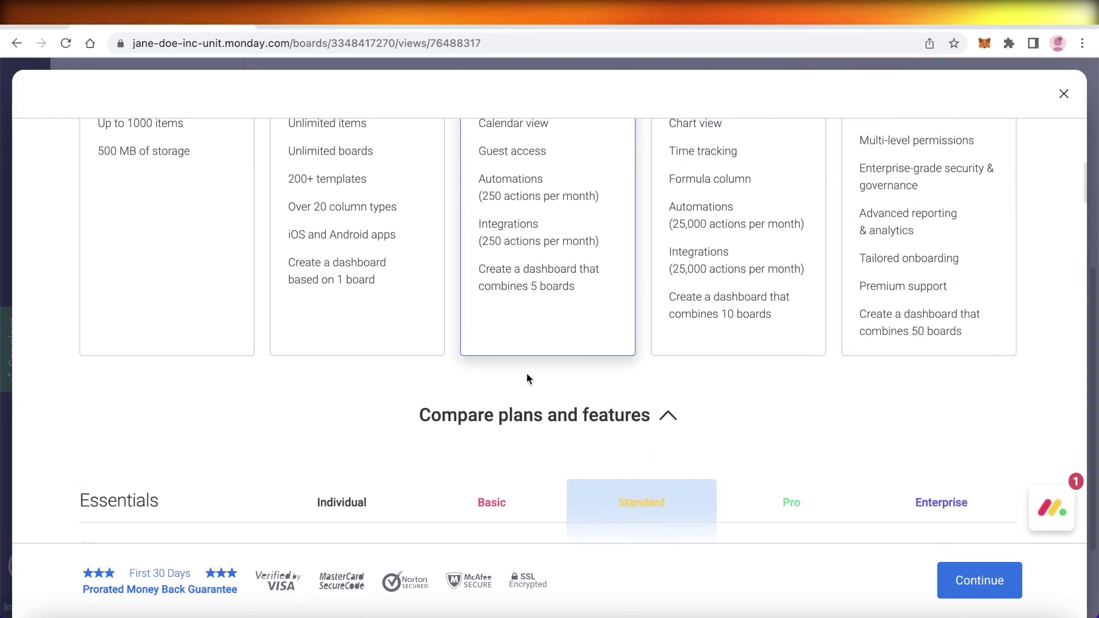
pyautogui.scroll(-1, 527, 378)
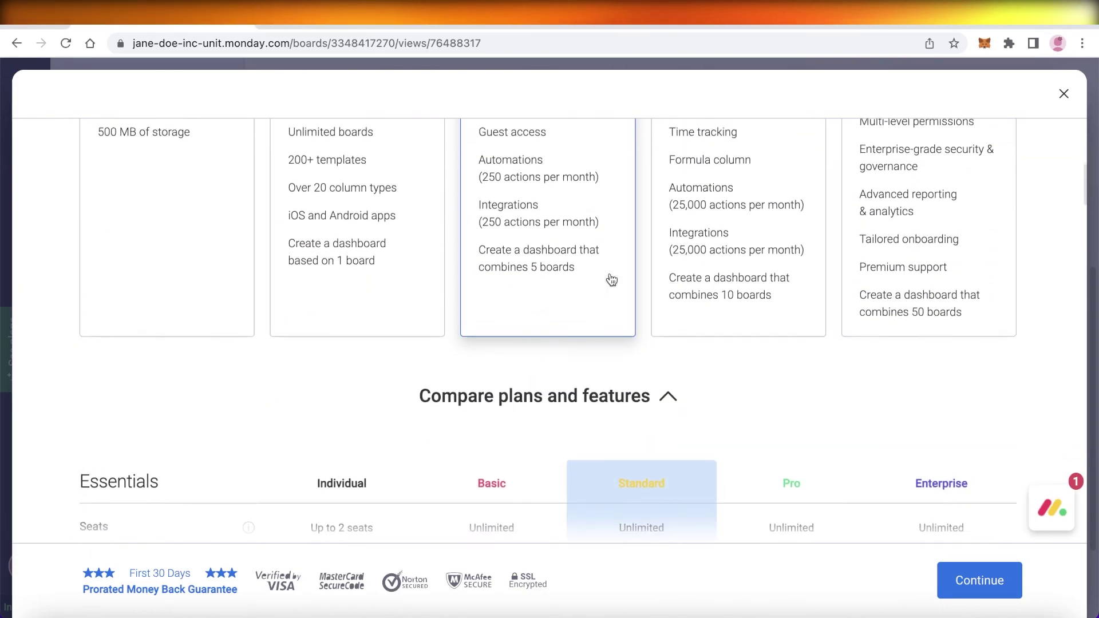
pyautogui.click(1062, 94)
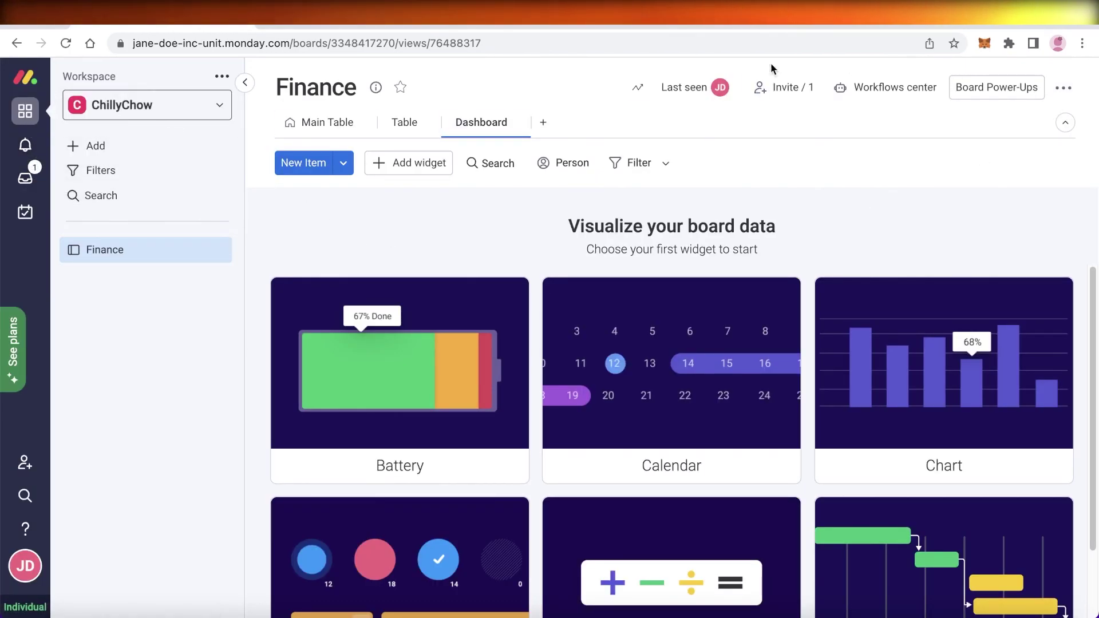
# After briefly checking the Board activity panel, return the Finance board to its Main Table view.
pyautogui.click(681, 87)
pyautogui.click(589, 86)
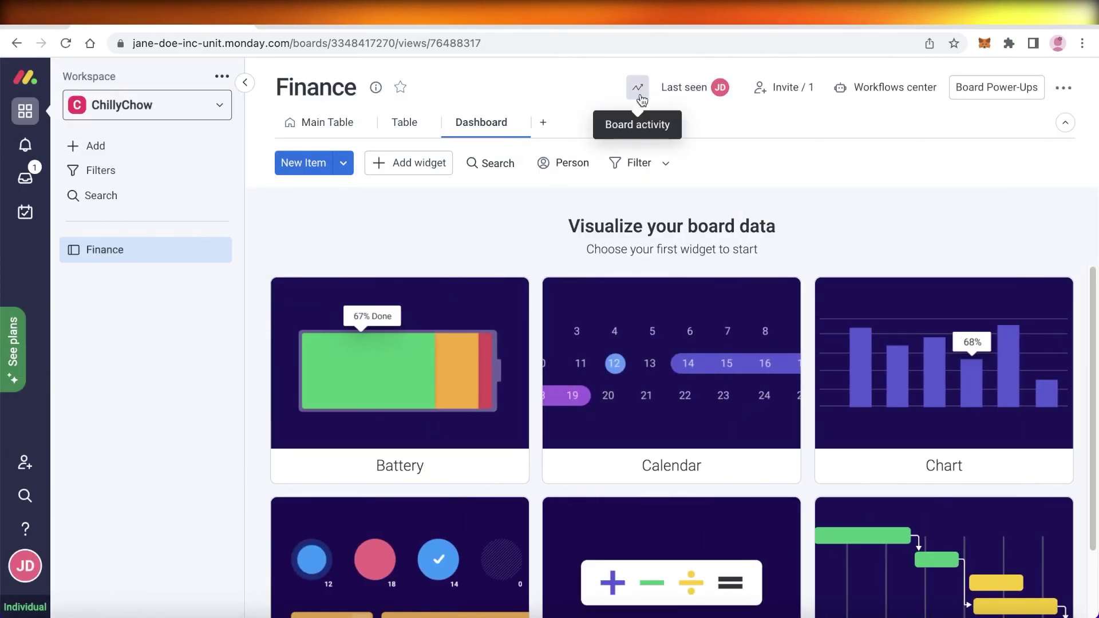
pyautogui.click(330, 126)
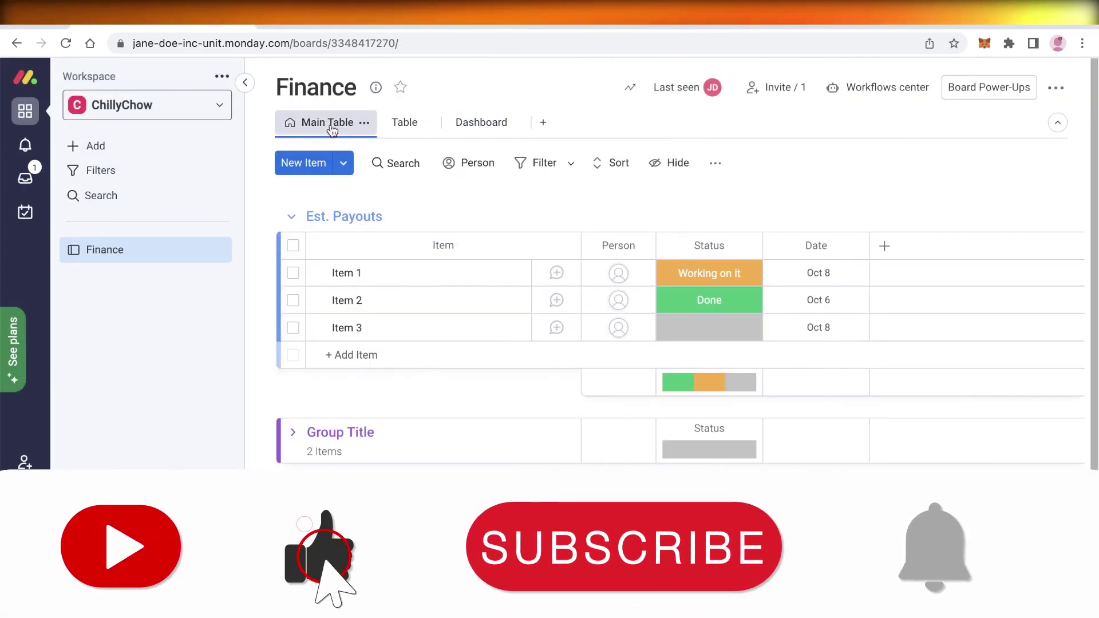